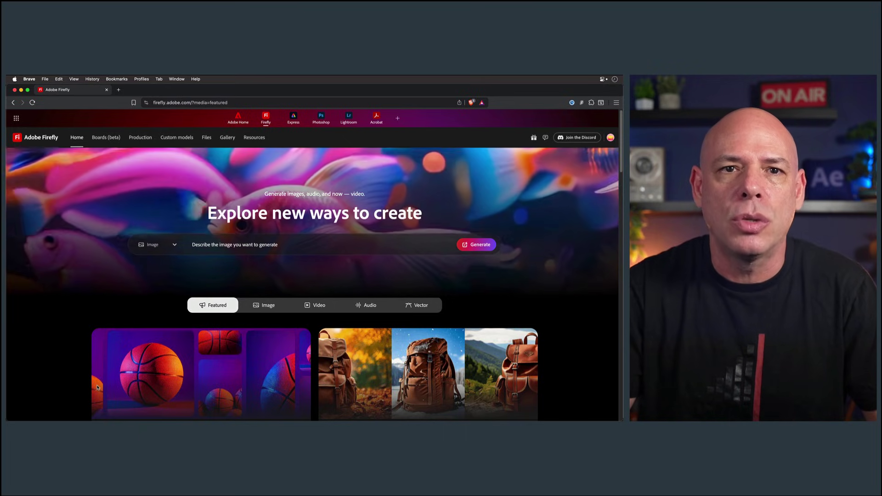
# Start a text-to-image generation with a Widescreen (16:9) aspect ratio and visual intensity at maximum
pyautogui.click(474, 243)
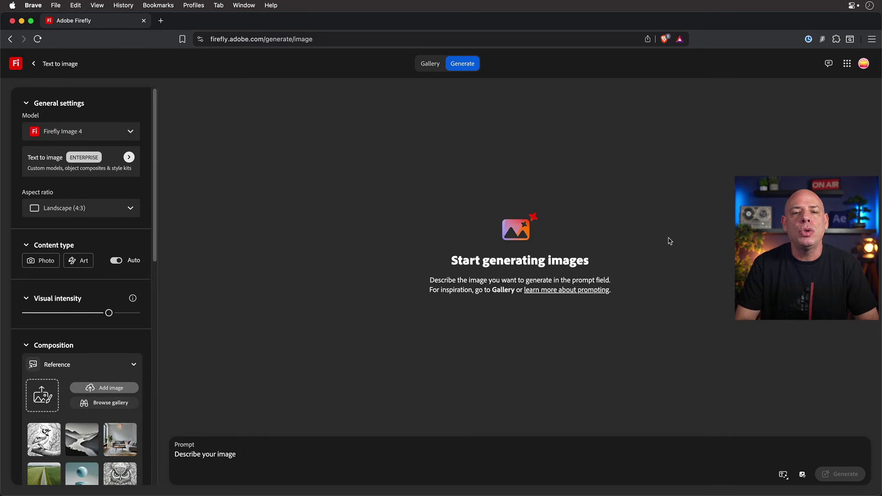
pyautogui.click(128, 208)
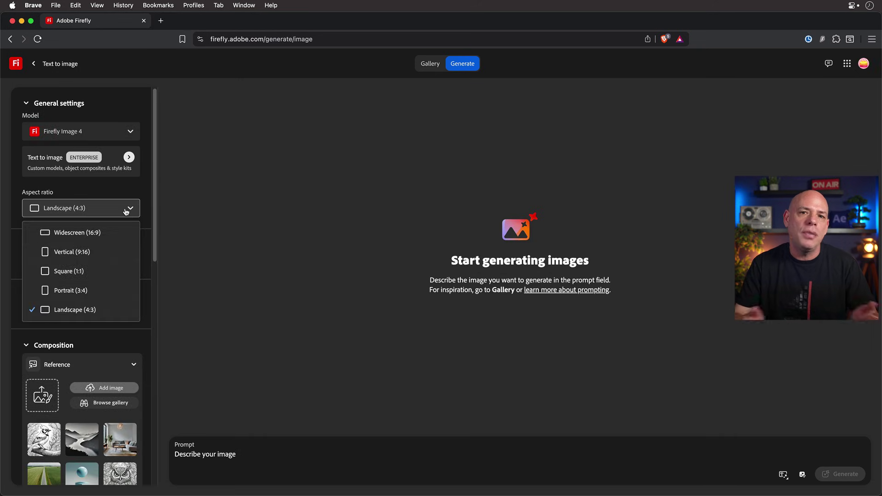
pyautogui.click(117, 231)
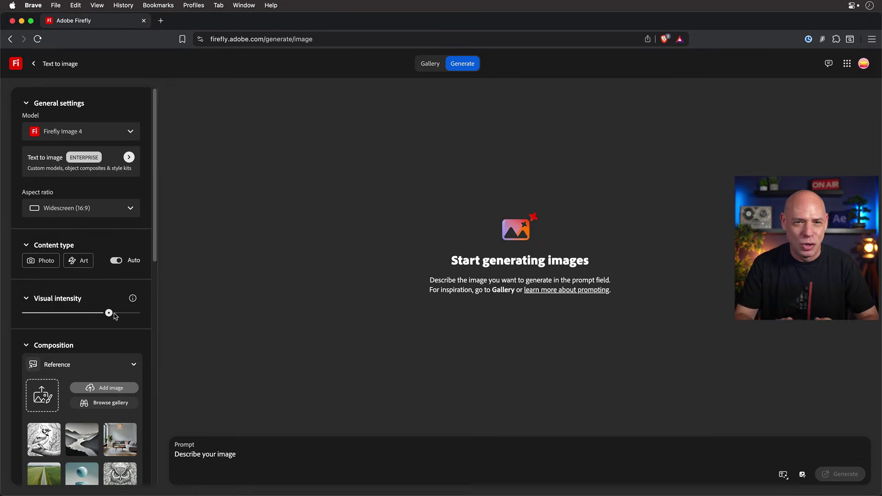
pyautogui.moveTo(109, 314); pyautogui.dragTo(122, 315)
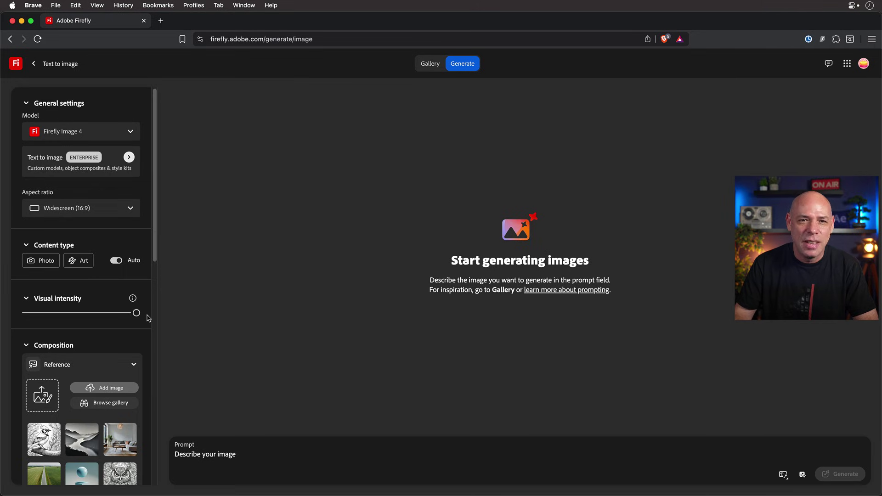
# Show all style effects, find the Cinematic theme by searching the page for "cine", and apply it
pyautogui.scroll(-15, 295, 131)
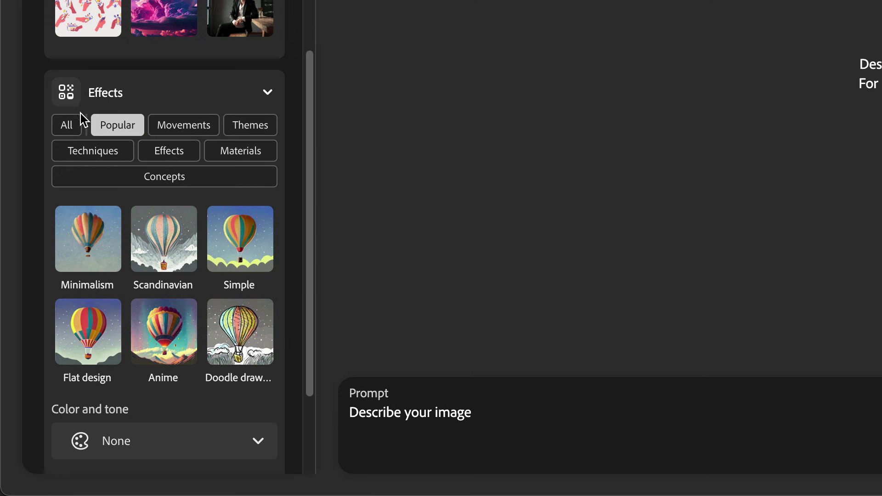
pyautogui.click(69, 125)
pyautogui.scroll(-5, 211, 109)
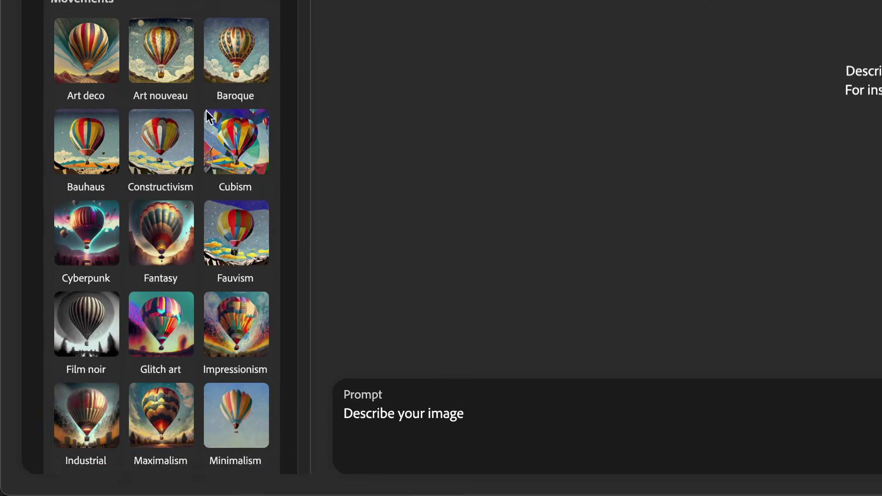
pyautogui.scroll(-2, 207, 110)
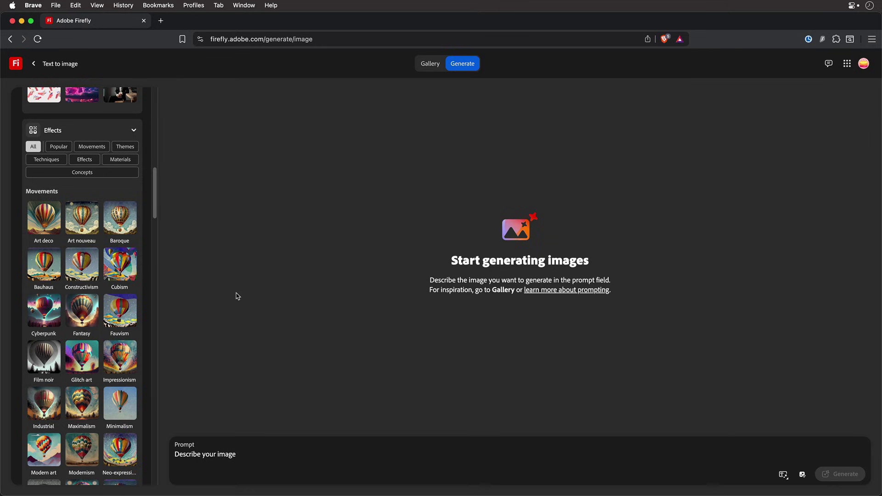
pyautogui.press('cmd+f')
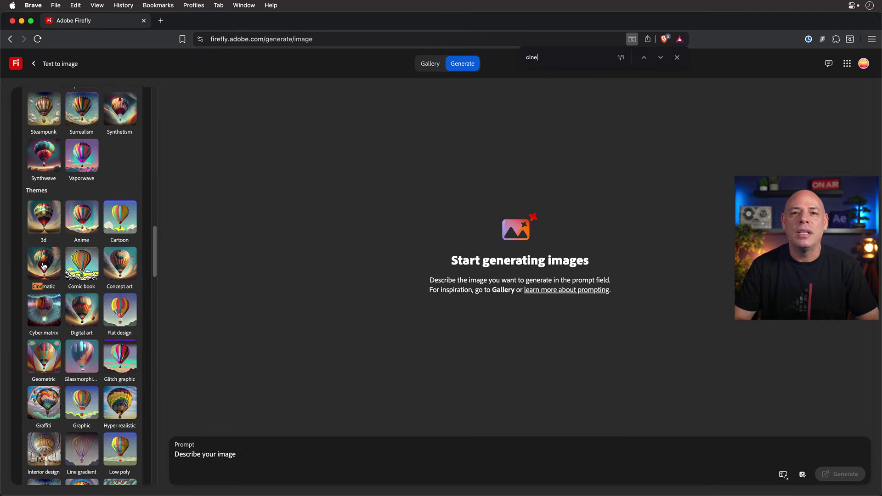
pyautogui.click(44, 267)
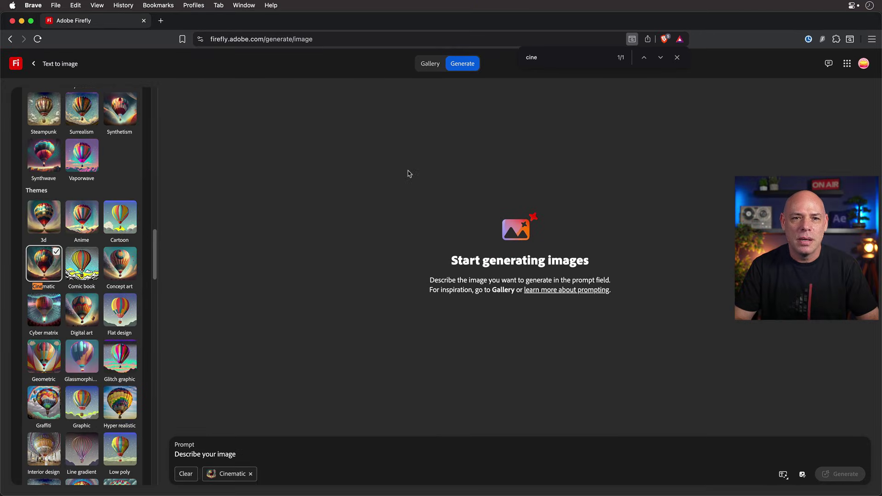
# Search the page for "fanta" and add the Fantasy movement effect to the prompt
pyautogui.doubleClick(537, 58)
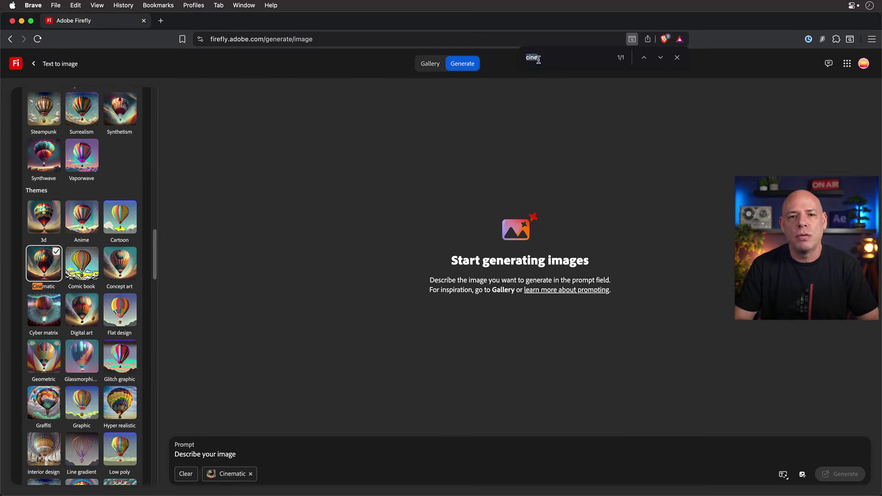
pyautogui.write('f')
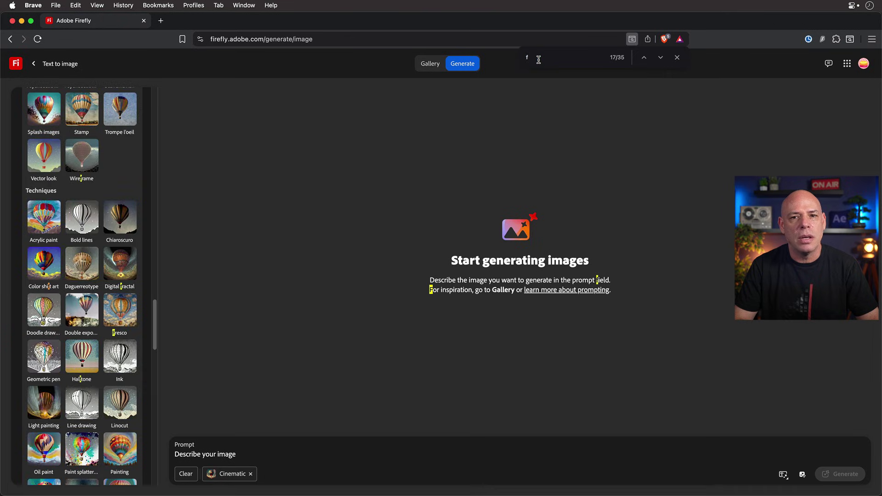
pyautogui.write('anta')
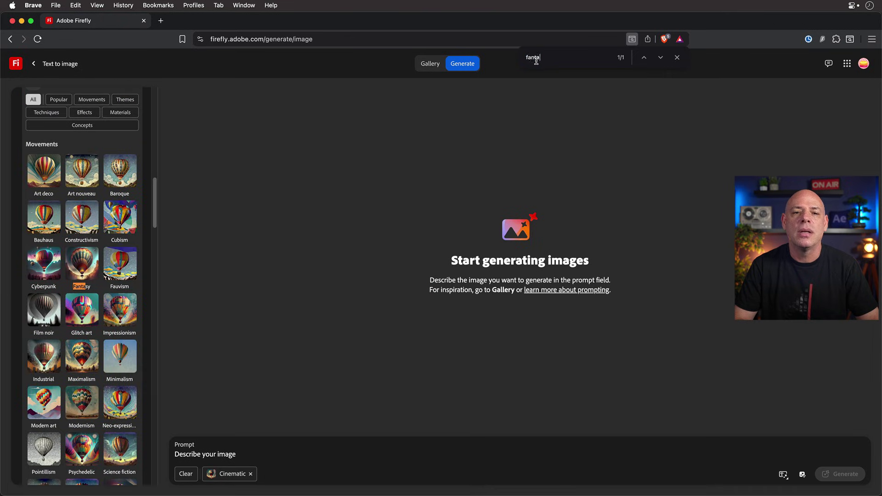
pyautogui.click(88, 265)
# Search the page for "hyper", add the Hyper realistic theme effect, and close the page search
pyautogui.moveTo(526, 57); pyautogui.dragTo(550, 58)
pyautogui.write('hy')
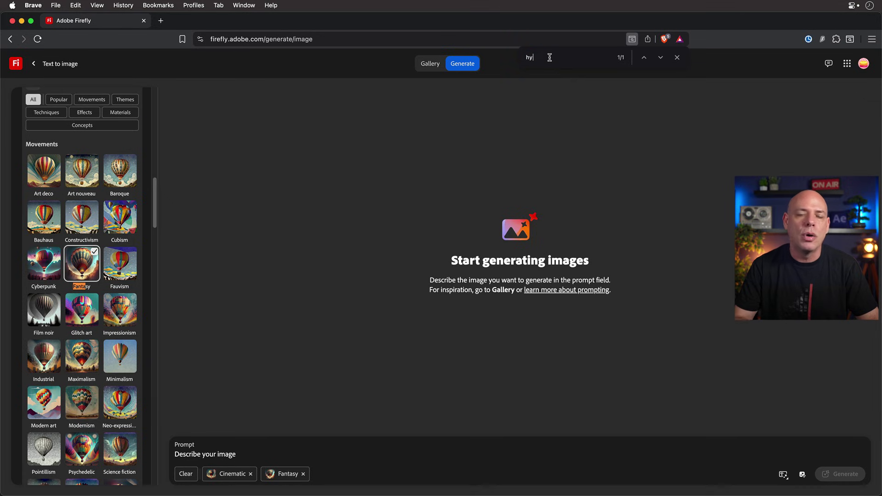
pyautogui.write('per')
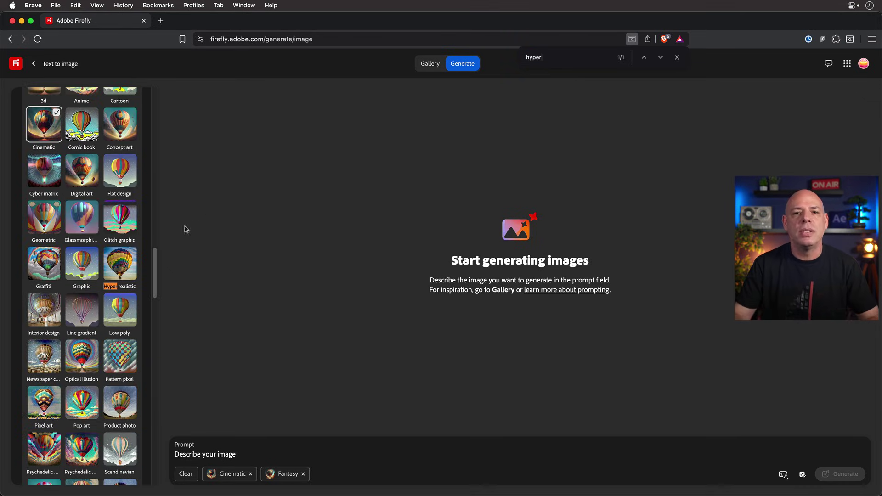
pyautogui.click(124, 260)
pyautogui.click(677, 58)
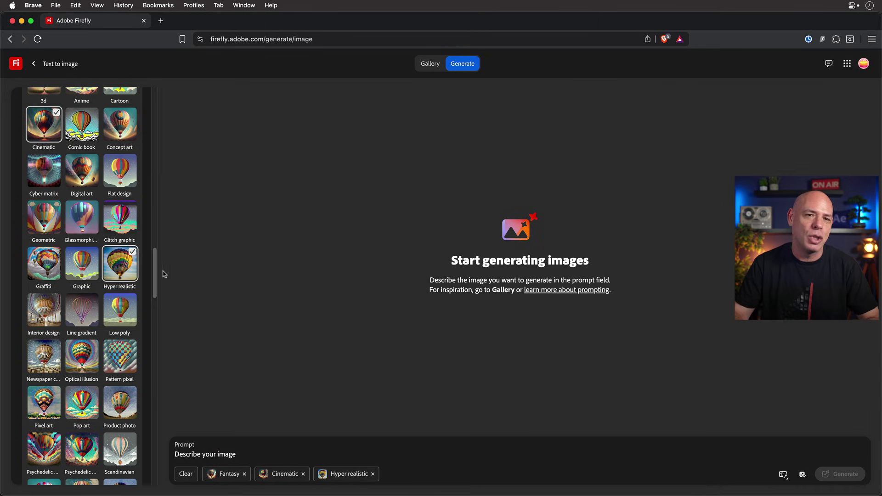
# Generate images from a prompt describing a dramatic storm-lashed coastline with a red-and-white striped lighthouse on a jagged cliff
pyautogui.moveTo(155, 273); pyautogui.dragTo(170, 109)
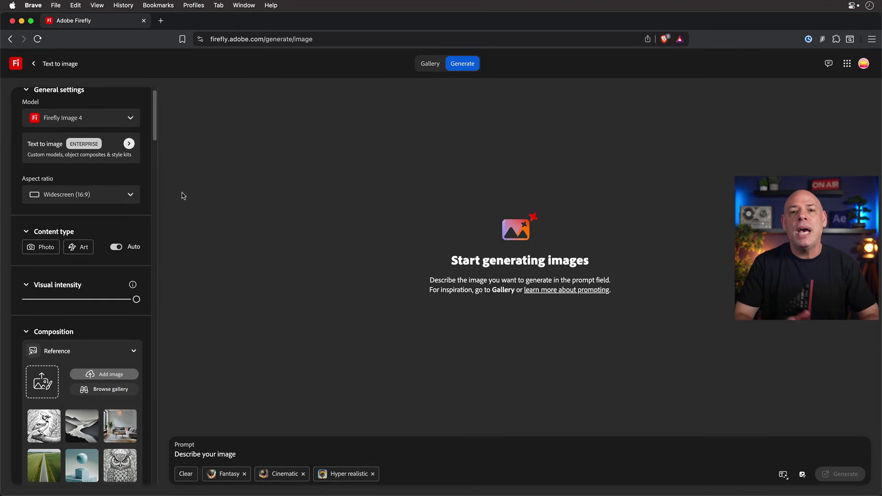
pyautogui.click(201, 453)
pyautogui.write("A dramatic seascape of a storm-lashed coastline. Towering, foamy waves crash against a jagged cliff, where a bold red-and-white striped lighthouse stands tall, its glowing beacon piercing through the dark, turbulent sky. A small white keeper's house with a red roof clings to the rocky outcrop beside it. The stormy ocean churns in deep emerald and navy hues, with frothy whitecaps exploding in the foreground. Above, swirling thunderclouds loom ominously, with a single break casting a divine shaft of golden light onto the lighthouse, amplifying the tension and beauty of the scene. Painted in a highly detailed, cinematic style with rich textures, moody lighting, and epic composition.")
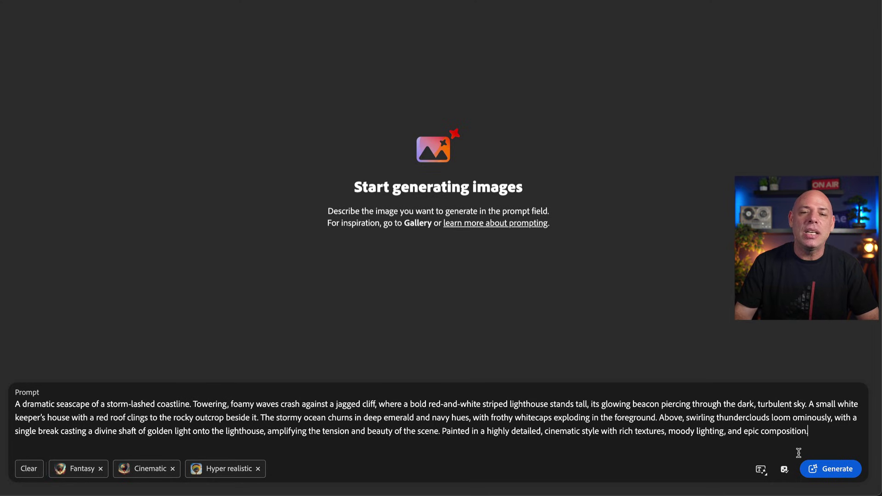
pyautogui.click(835, 474)
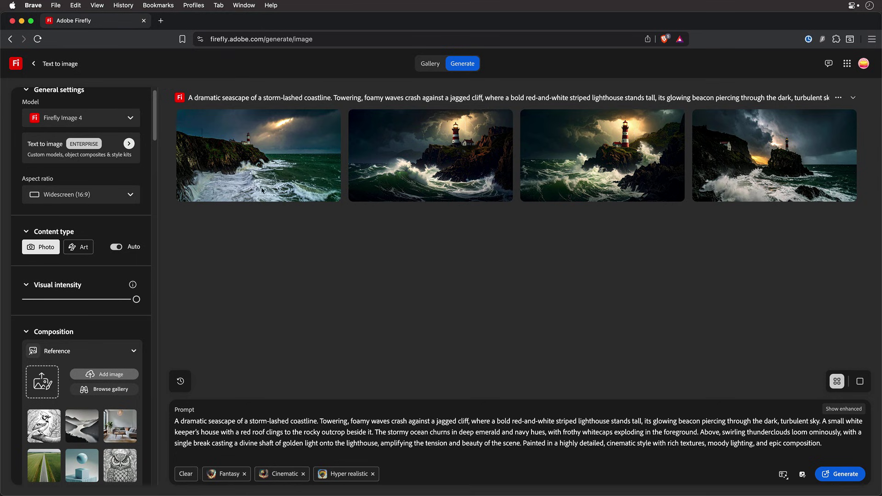
# Generate the same lighthouse prompt with the Imagen 4 partner model at Widescreen (16:9)
pyautogui.click(109, 121)
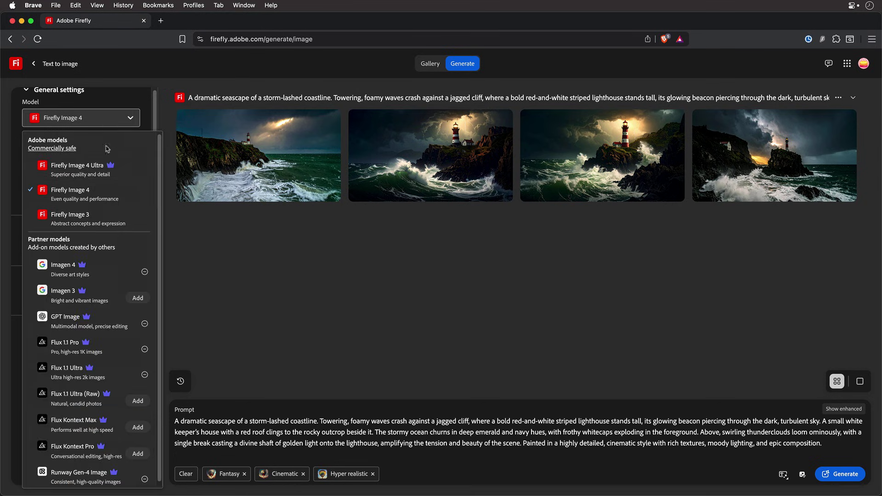
pyautogui.click(93, 269)
pyautogui.click(94, 212)
pyautogui.click(92, 234)
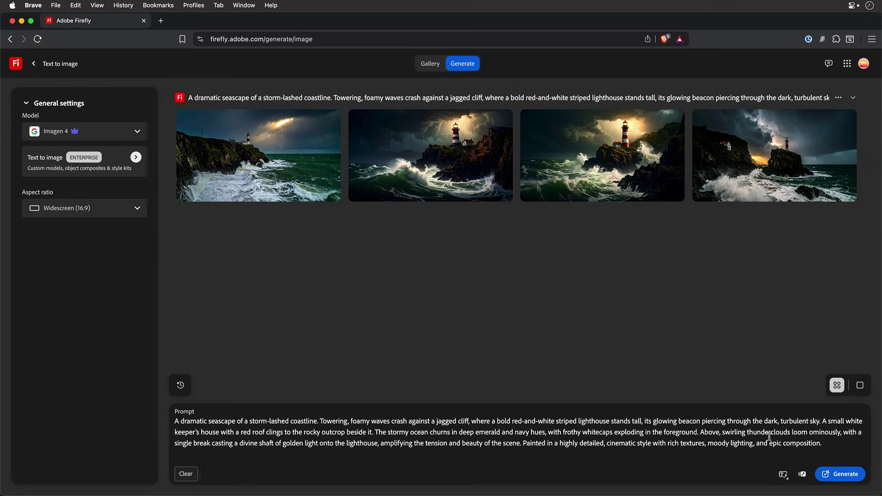
pyautogui.click(834, 478)
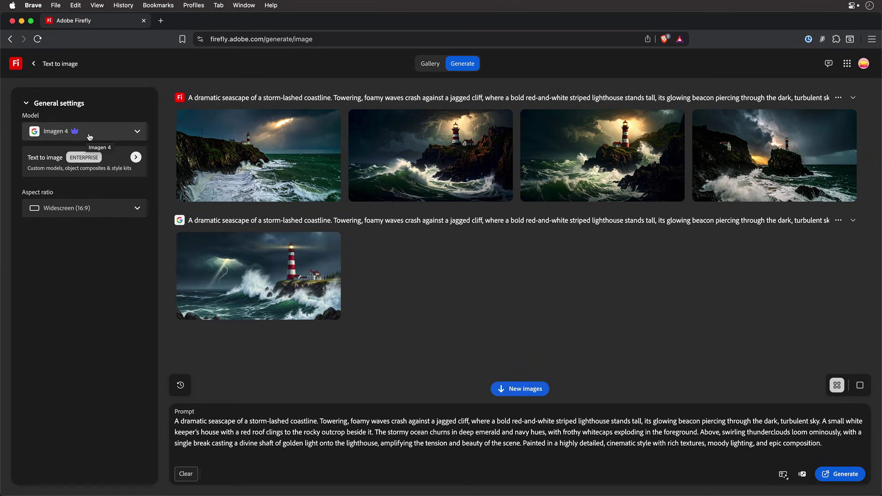
# Generate the lighthouse prompt with the Flux 1.1 Ultra partner model at Widescreen (16:9)
pyautogui.click(89, 137)
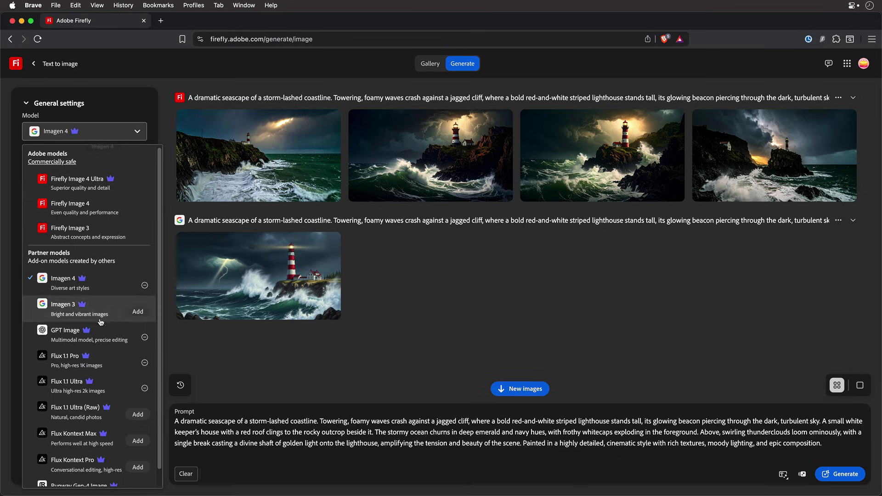
pyautogui.click(77, 384)
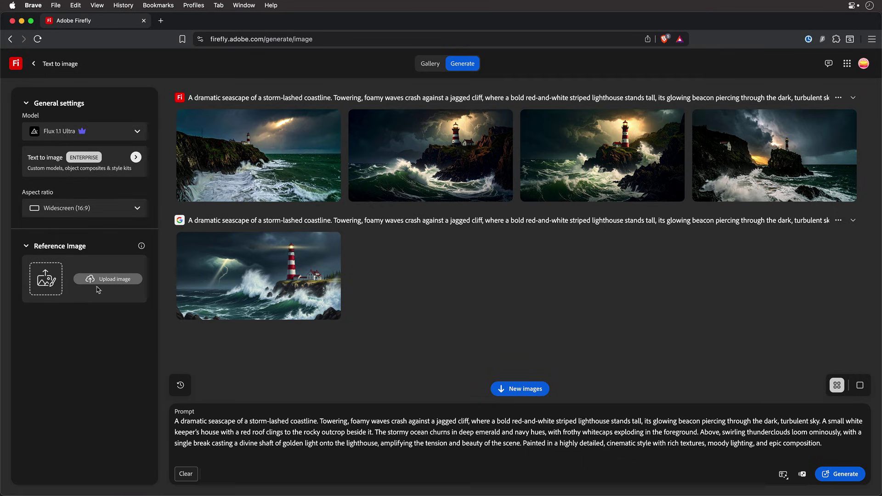
pyautogui.click(85, 210)
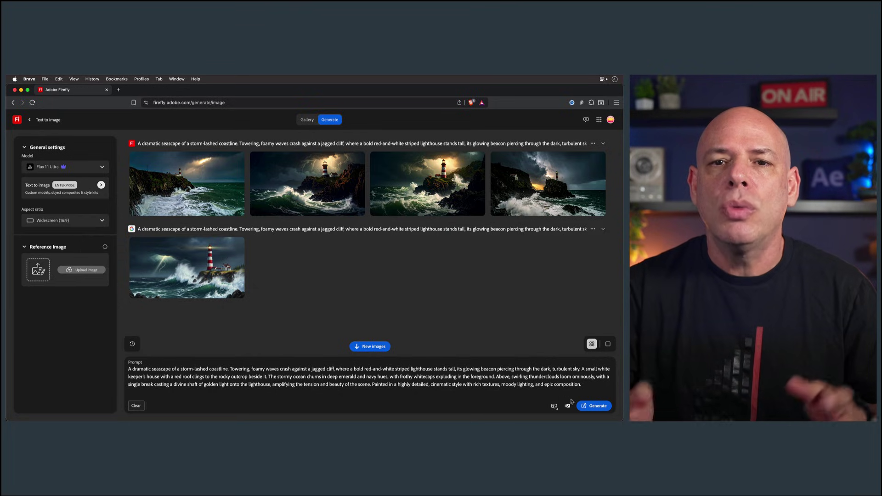
pyautogui.click(593, 406)
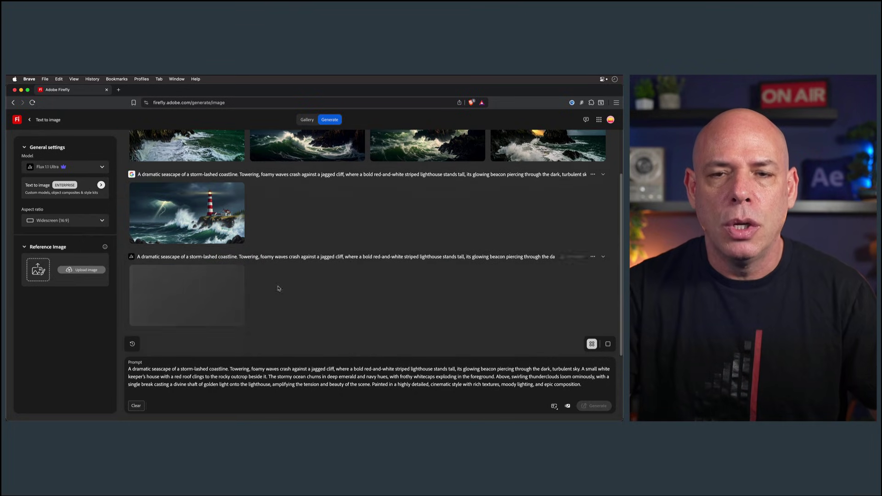
# Generate the lighthouse prompt with the Runway Gen-4 Image partner model at Widescreen (16:9)
pyautogui.click(58, 168)
pyautogui.scroll(-2, 62, 275)
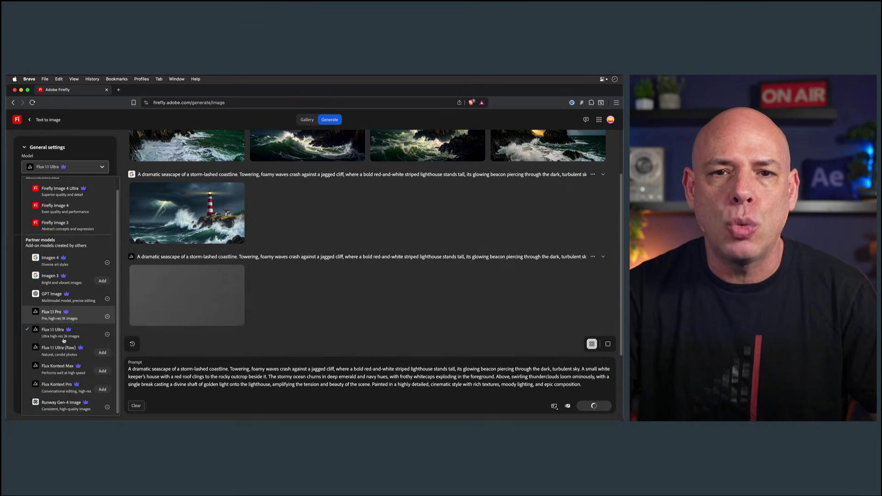
pyautogui.click(64, 404)
pyautogui.click(64, 220)
pyautogui.click(50, 285)
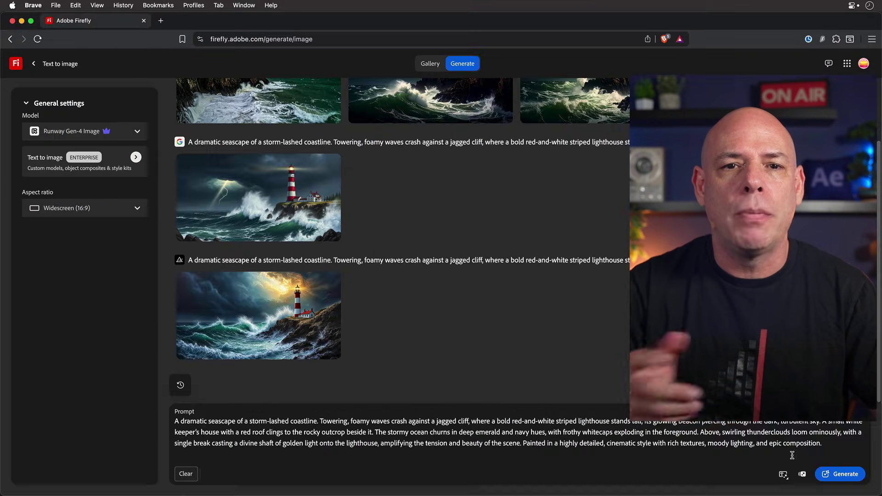
pyautogui.click(840, 474)
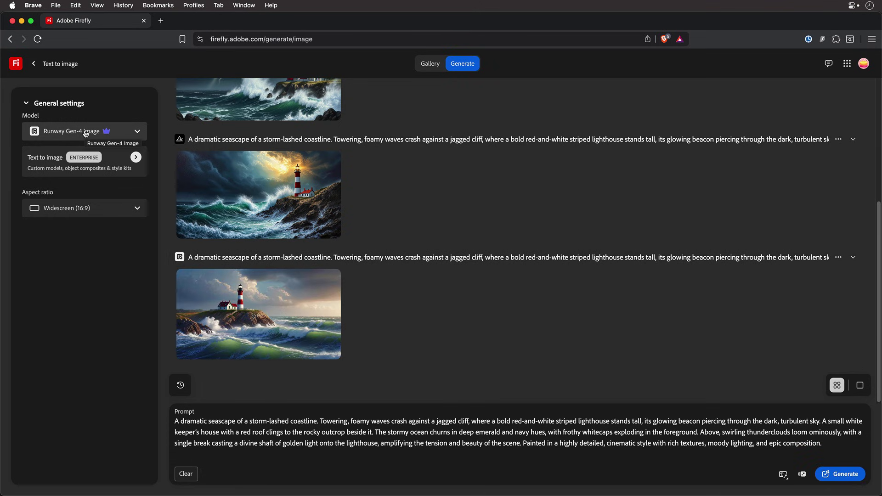
# Switch to the Firefly Image 4 Ultra model, set the aspect ratio to Widescreen (16:9), and generate the lighthouse prompt
pyautogui.click(85, 133)
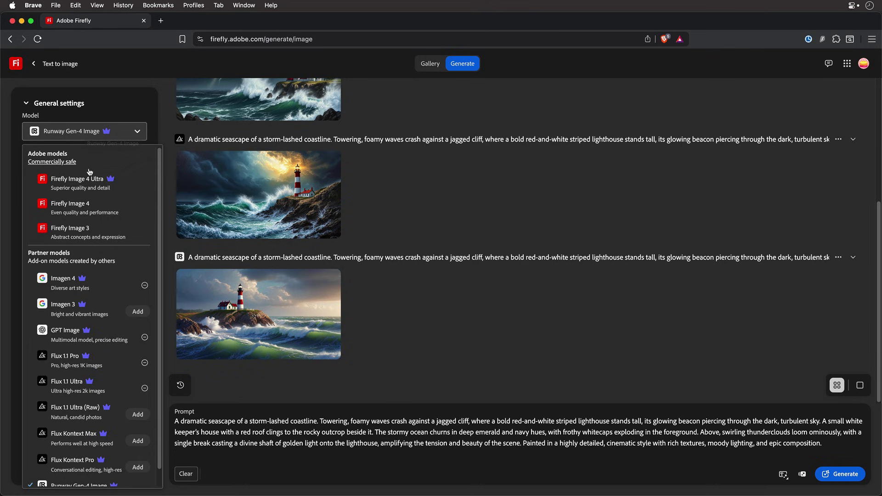
pyautogui.click(61, 182)
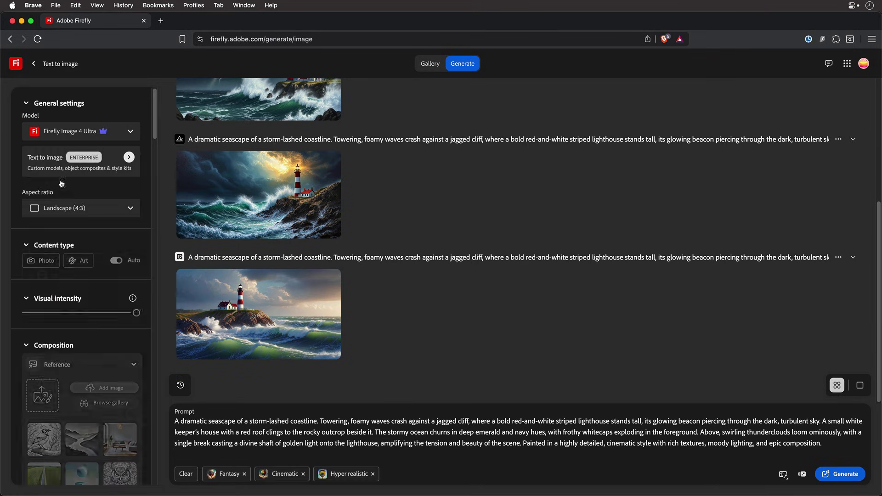
pyautogui.click(73, 209)
pyautogui.click(76, 233)
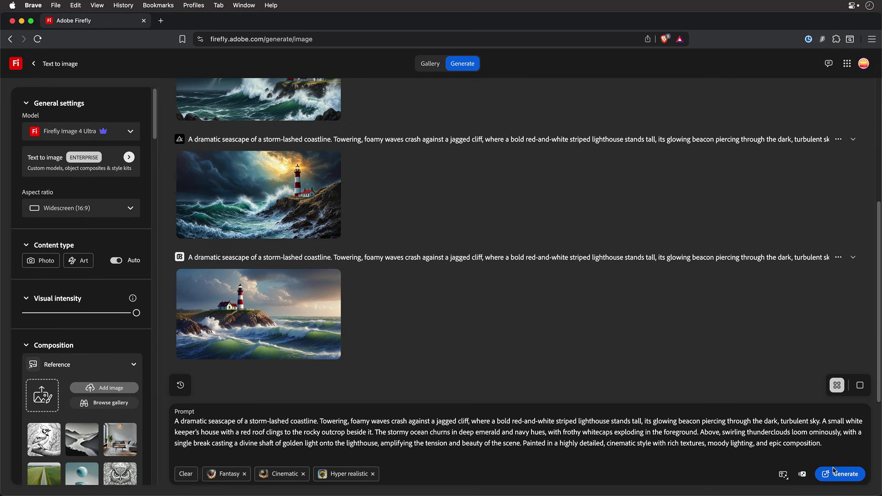
pyautogui.click(845, 478)
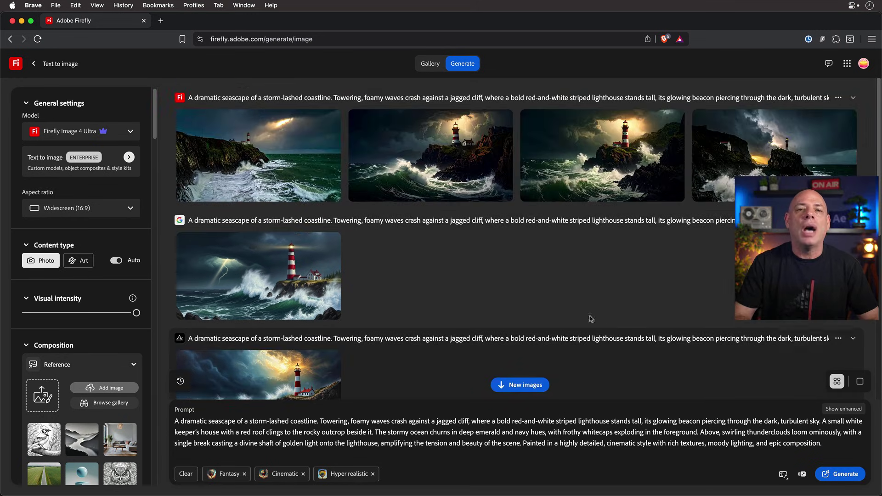
# Enlarge the first generated lighthouse image and browse through the other results at full size to compare them
pyautogui.click(296, 173)
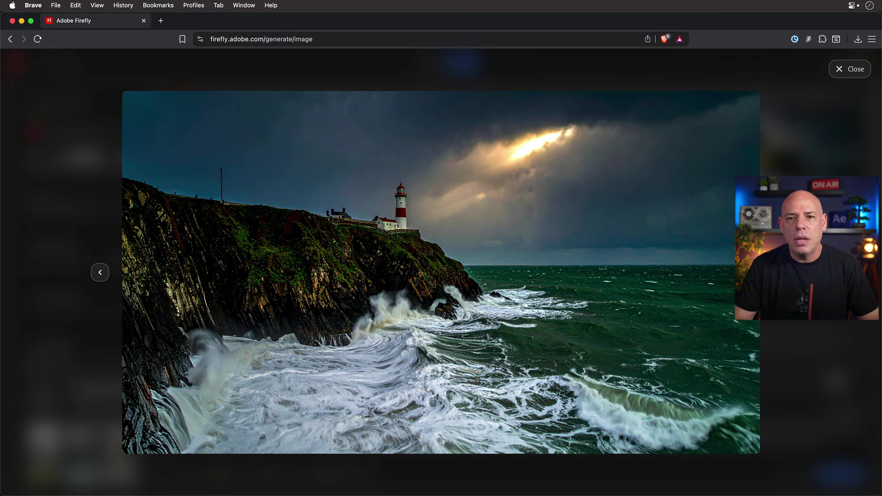
pyautogui.press('Left')
pyautogui.press('Left')
pyautogui.press('Left')
pyautogui.press('Left')
pyautogui.press('Left')
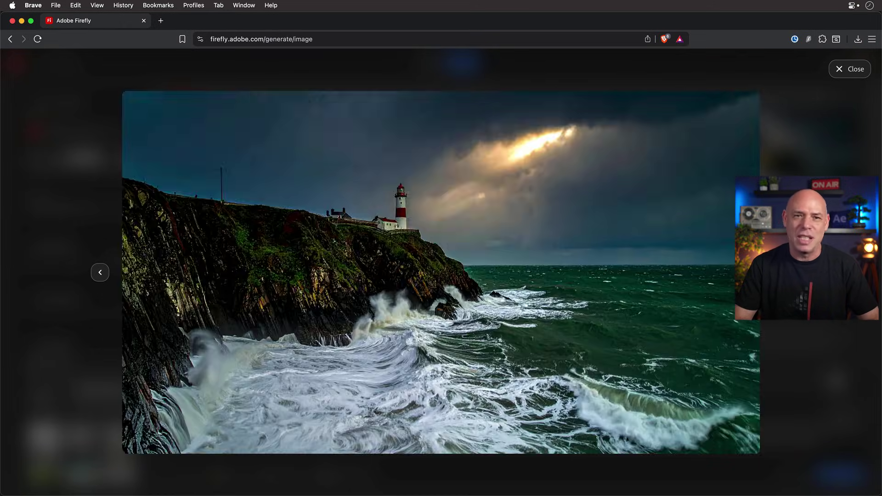
pyautogui.press('Right')
pyautogui.press('Right')
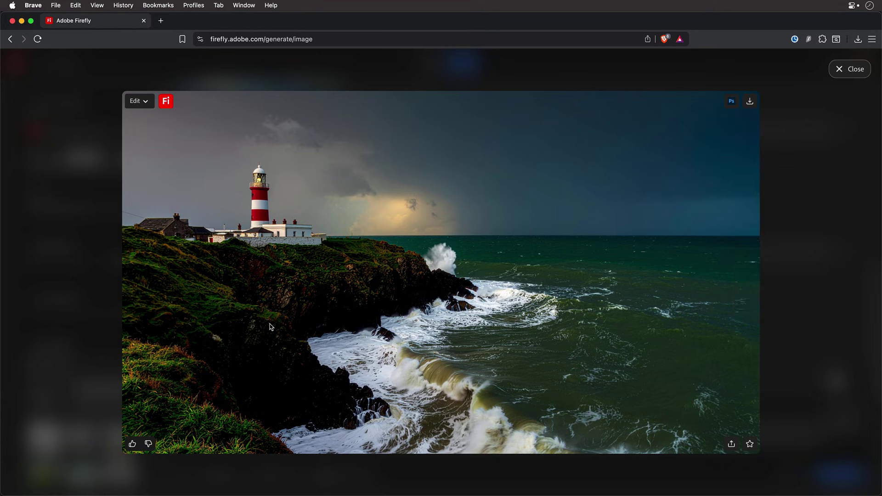
# Close the current preview, enlarge the third Firefly Image 4 Ultra lighthouse result and download it to the Assets folder
pyautogui.press('Escape')
pyautogui.scroll(10, 271, 327)
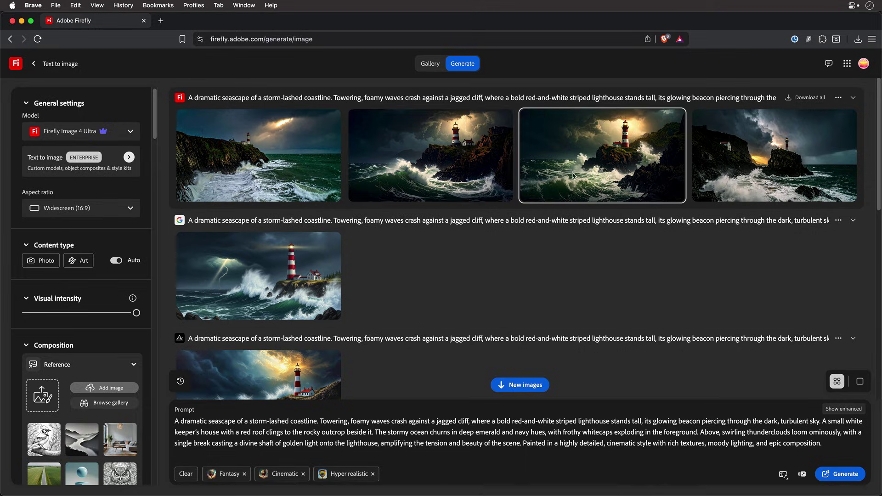
pyautogui.click(643, 147)
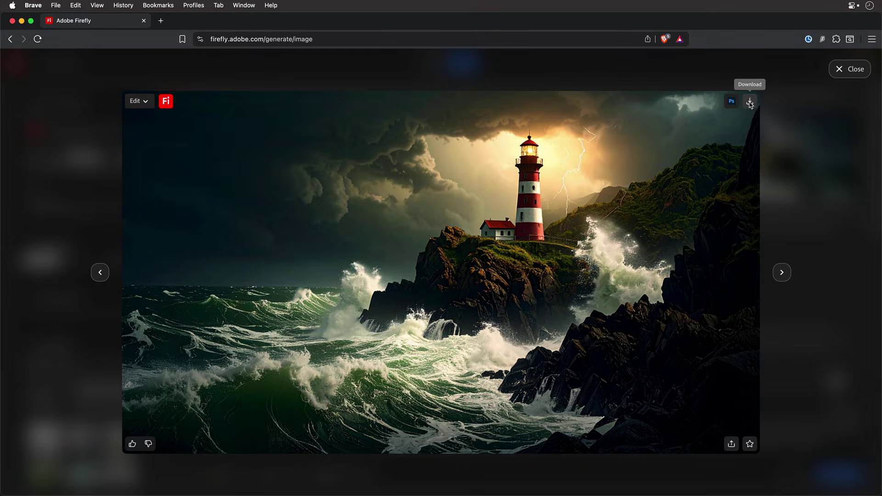
pyautogui.click(750, 102)
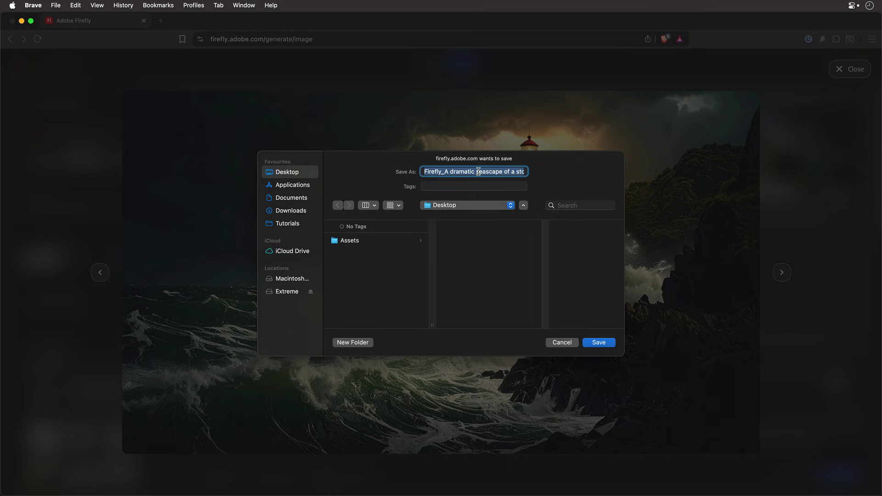
pyautogui.click(598, 342)
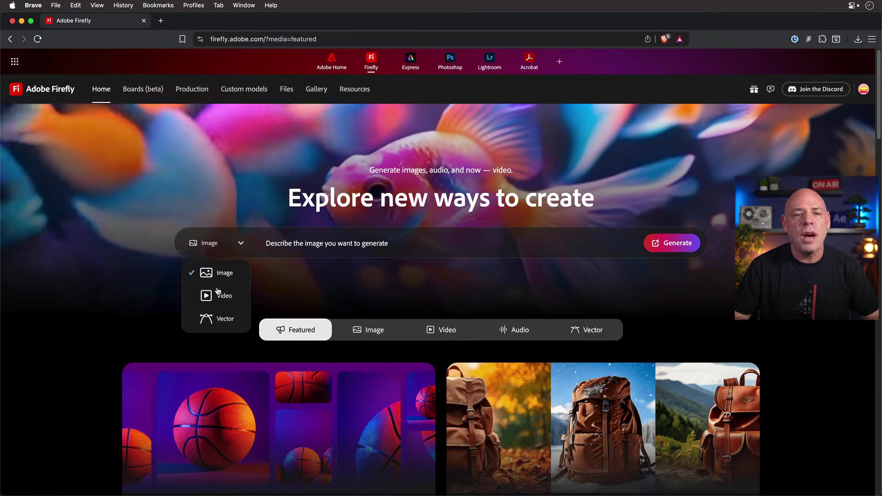
# Open the video generator from the Firefly home page and upload the Firefly lighthouse JPG from the Assets folder as the first frame
pyautogui.click(210, 291)
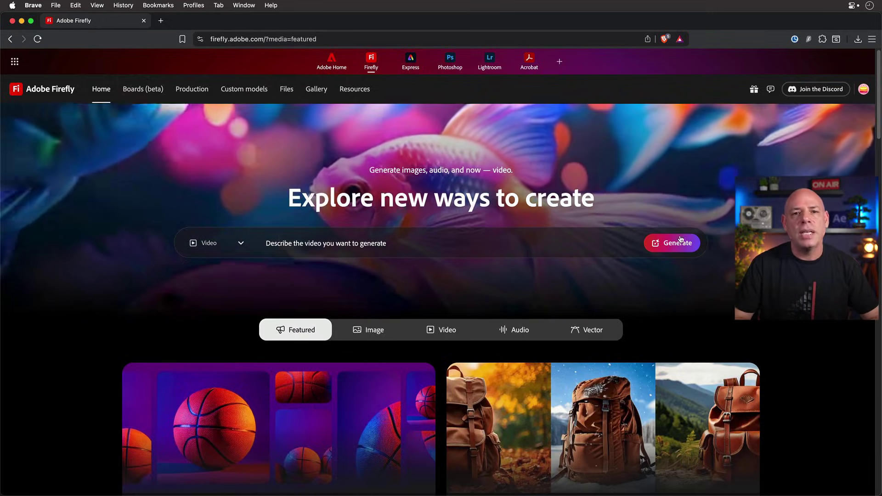
pyautogui.click(678, 242)
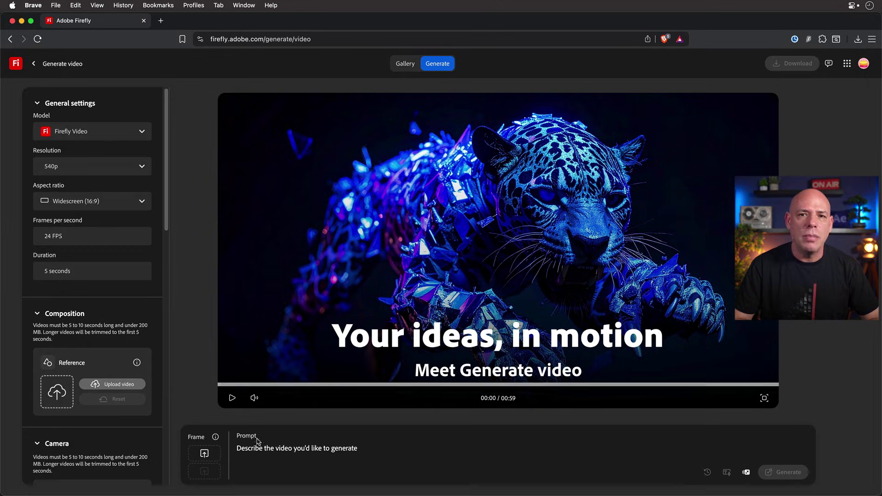
pyautogui.click(214, 457)
pyautogui.click(209, 412)
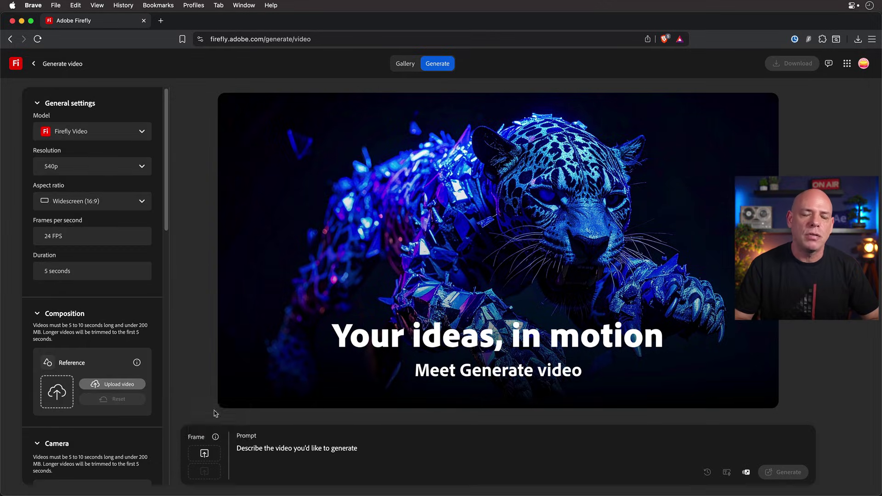
pyautogui.click(370, 212)
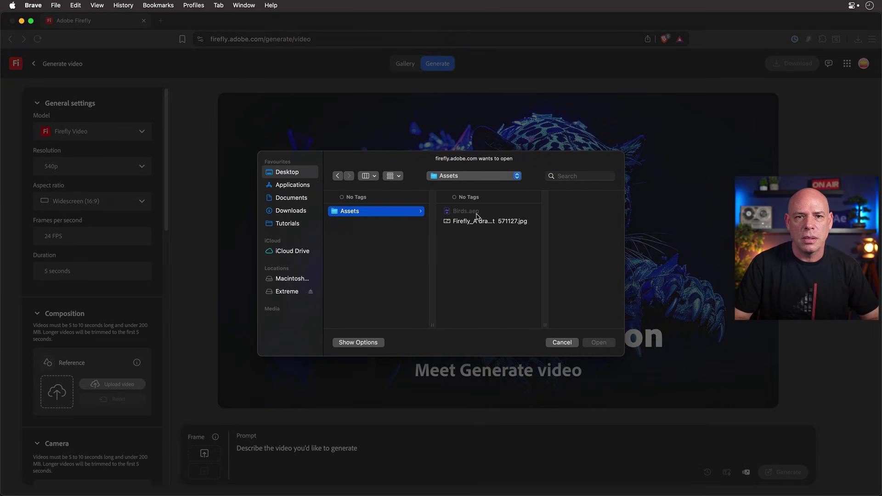
pyautogui.click(482, 221)
pyautogui.click(598, 342)
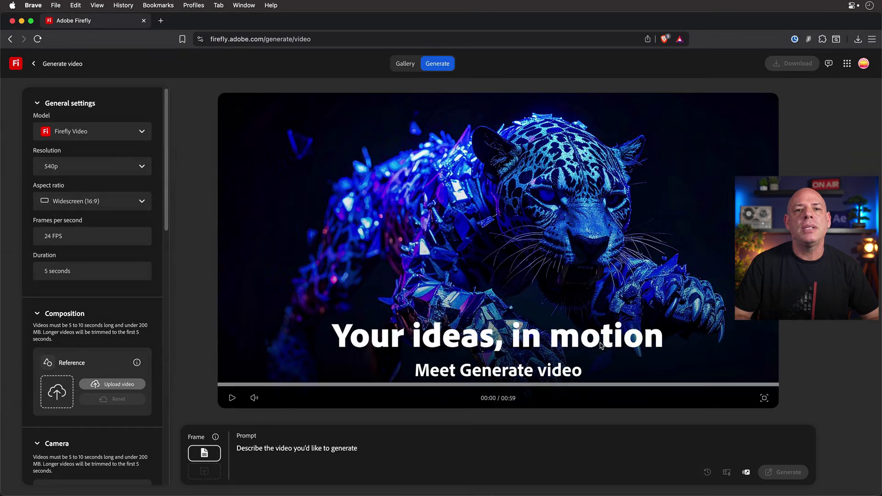
# Enter the prompt "A stormy night sky with lightning in the sky, the lighthouse light is spinning and illuminate the choppy waves" and enhance it
pyautogui.click(297, 448)
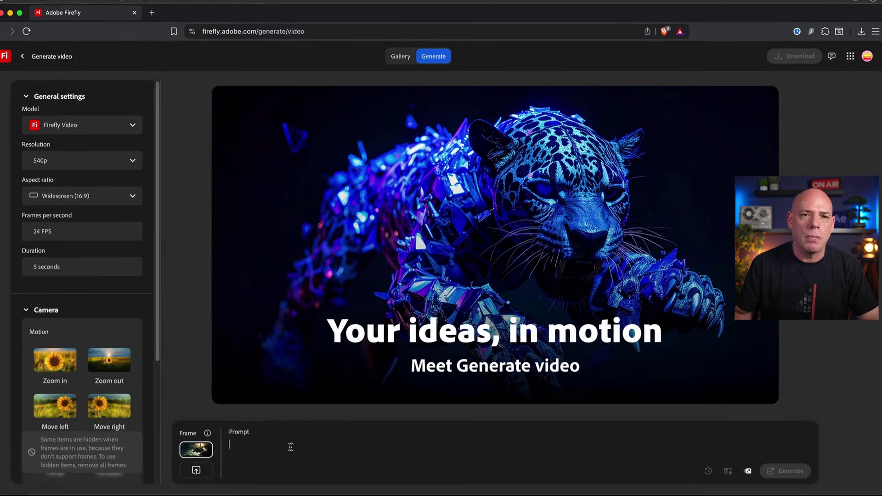
pyautogui.write('A stormy night sky with lightning in the sky, the lighthouse light is spinning and illuminate the choppy waves')
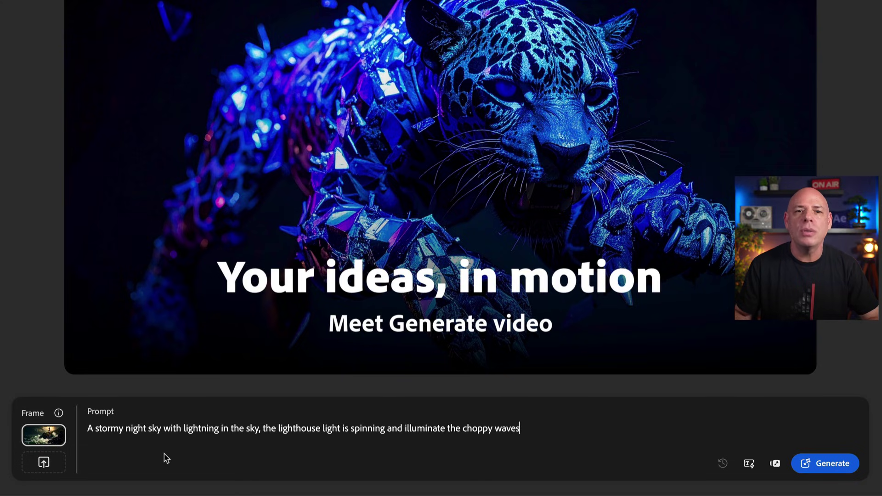
pyautogui.click(750, 463)
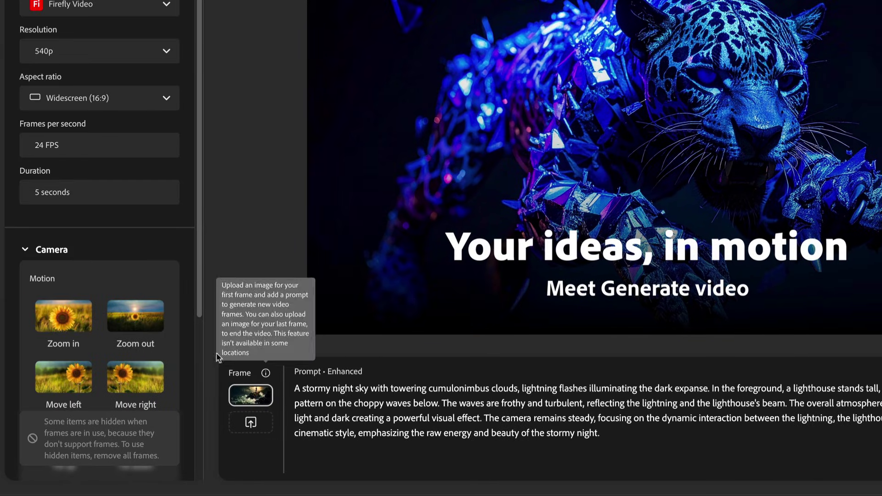
# Set the camera motion to Zoom out and the resolution to 720p, and generate variations of the lighthouse video
pyautogui.click(138, 320)
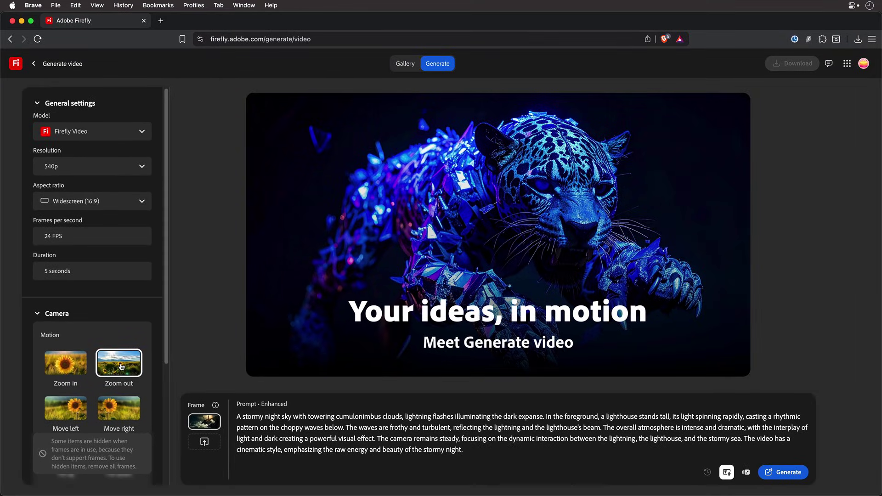
pyautogui.click(131, 170)
pyautogui.click(123, 209)
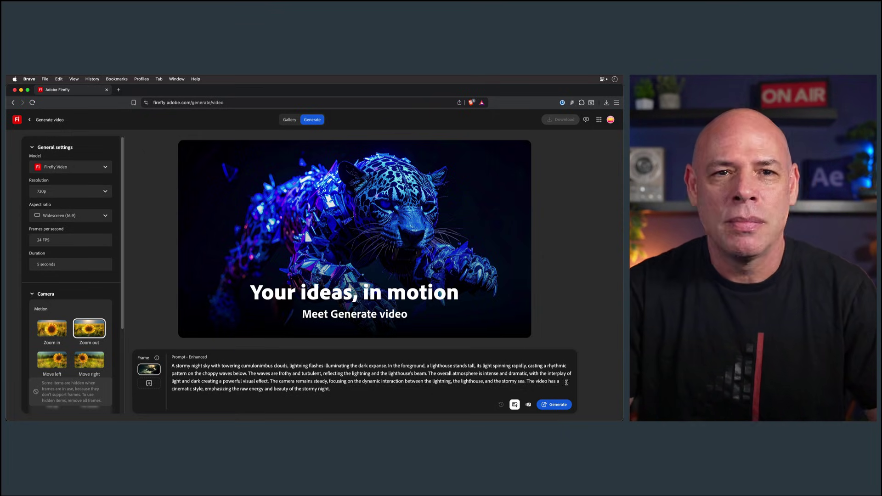
pyautogui.click(558, 405)
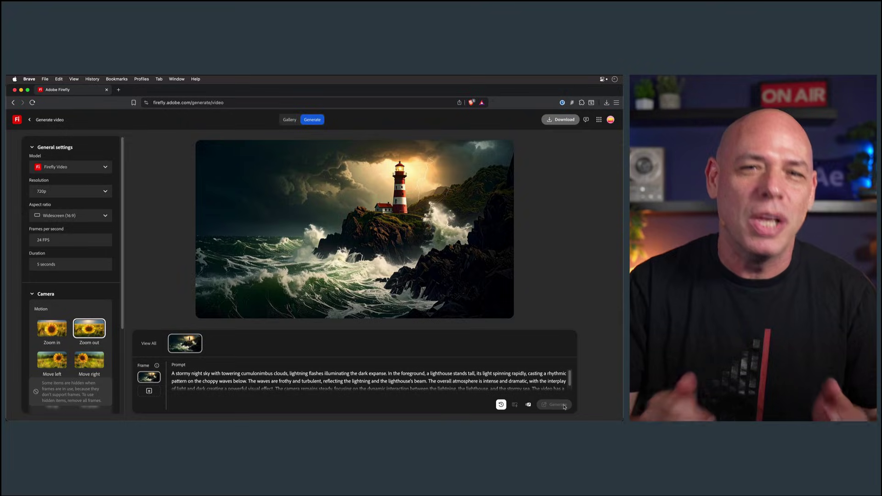
pyautogui.click(564, 406)
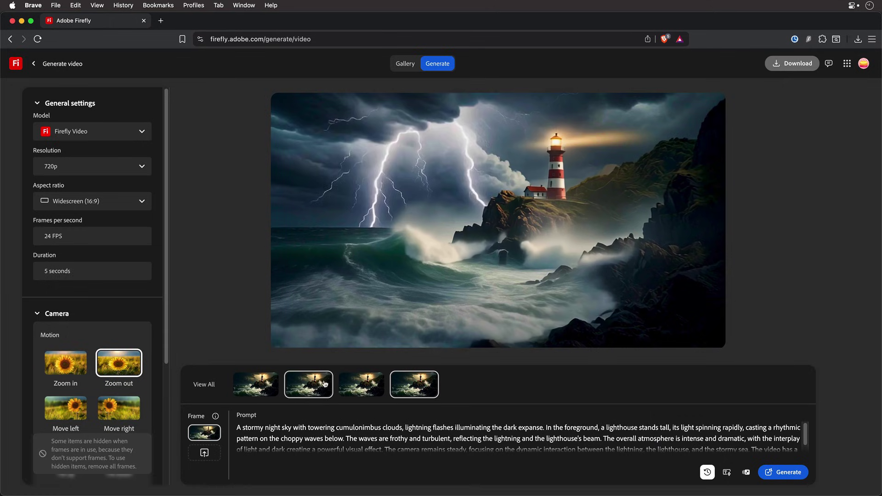
# Play the second generated lighthouse video and download it to the Assets folder on the Desktop
pyautogui.click(303, 390)
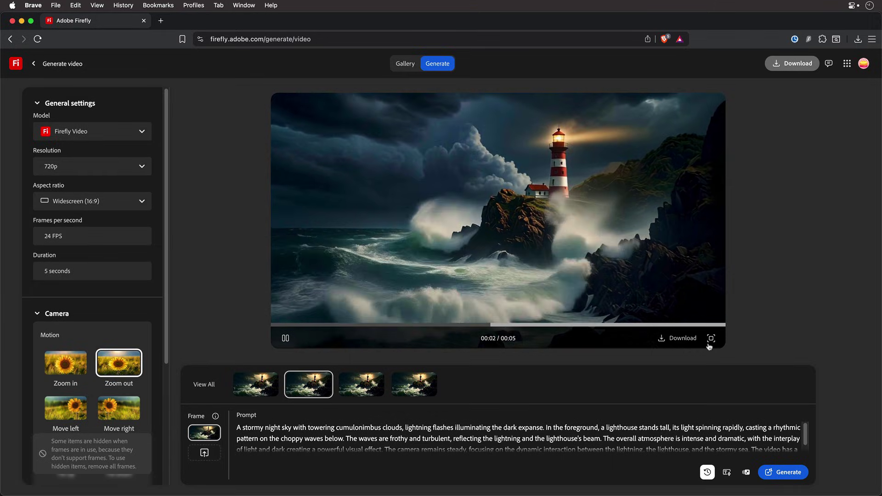
pyautogui.click(688, 342)
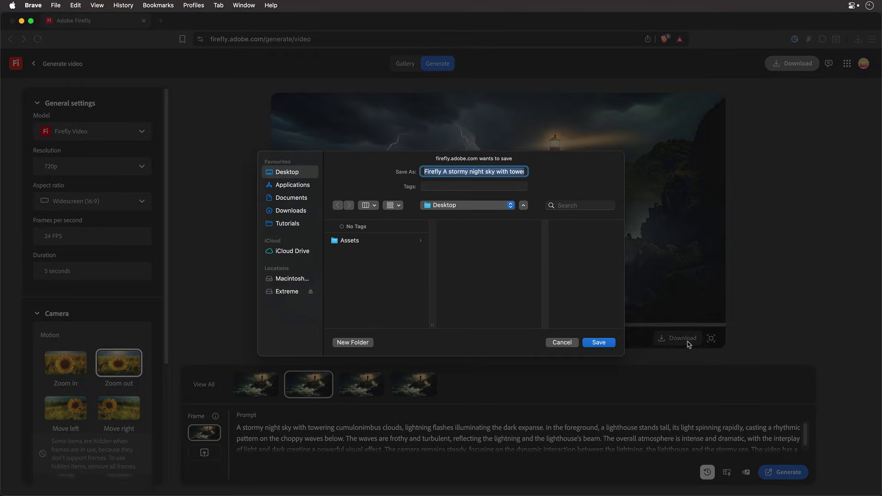
pyautogui.click(373, 244)
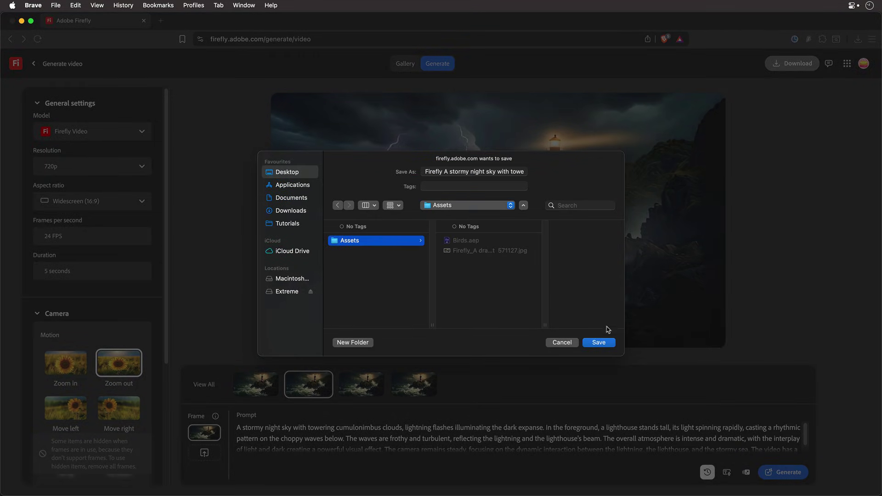
pyautogui.click(599, 343)
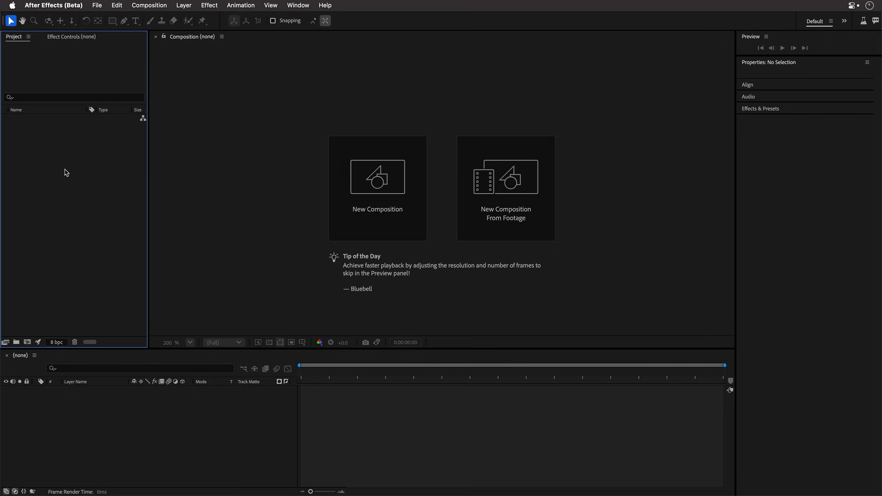
# Switch to After Effects, import the Firefly lighthouse MP4 from the Assets folder and create a composition from it
pyautogui.doubleClick(66, 173)
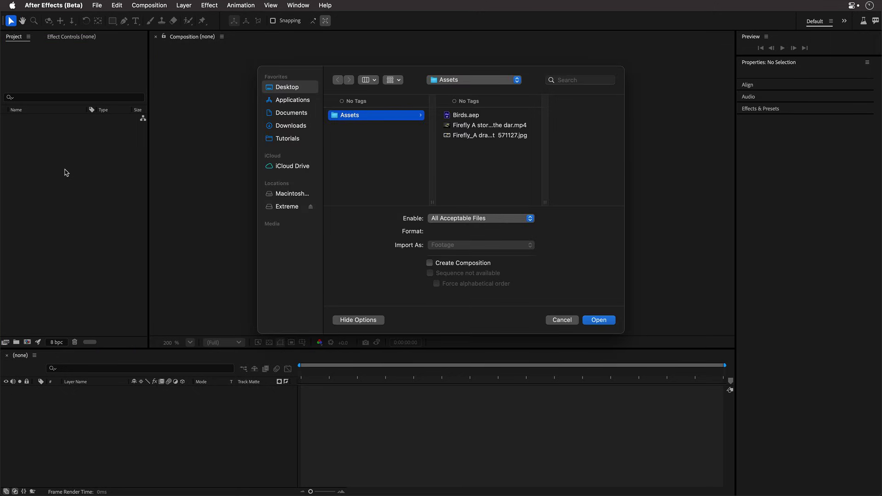
pyautogui.doubleClick(474, 125)
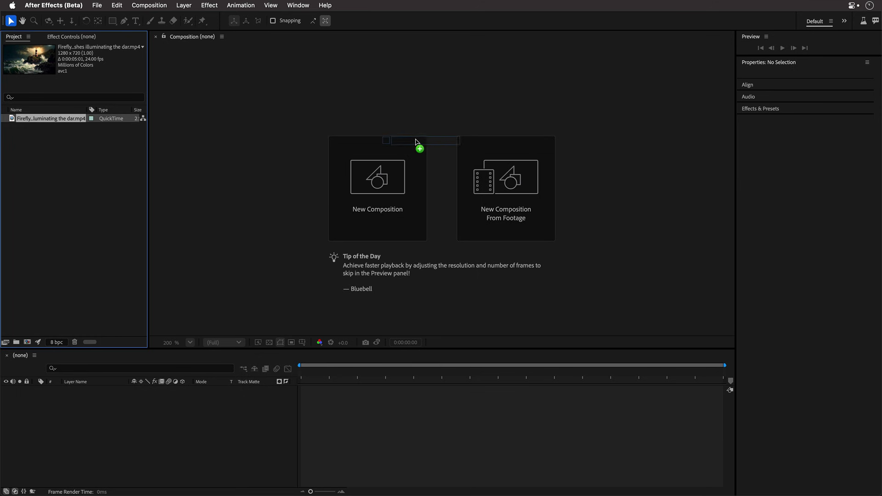
pyautogui.moveTo(431, 140); pyautogui.dragTo(433, 141)
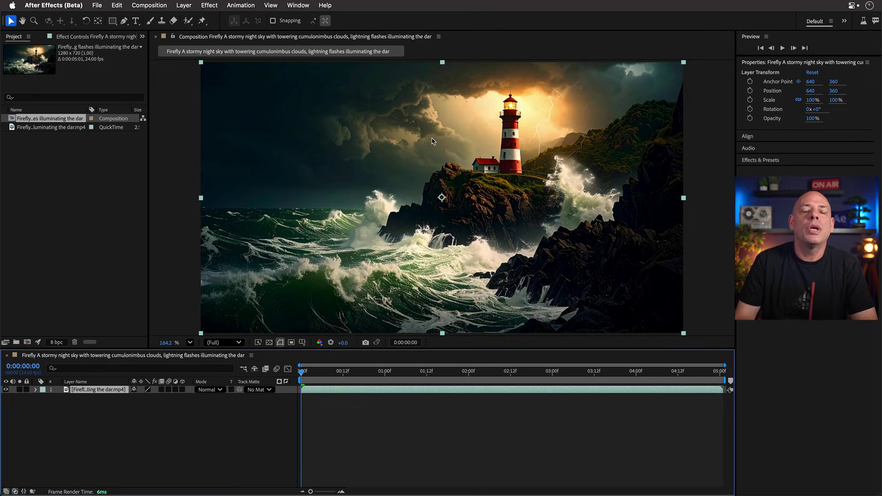
# Rename the composition Lighthouse, choose the HD 1920x1080 24 fps preset and set its duration to 0:00:05:00
pyautogui.press('super+k')
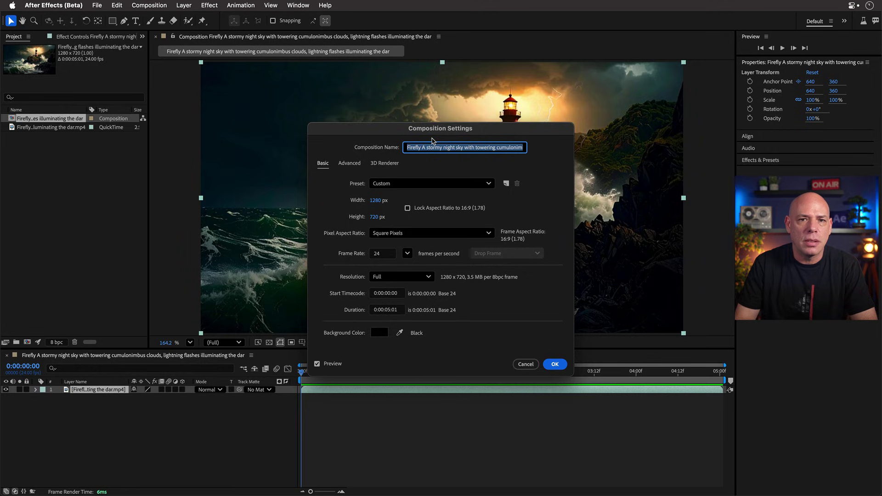
pyautogui.write('Li')
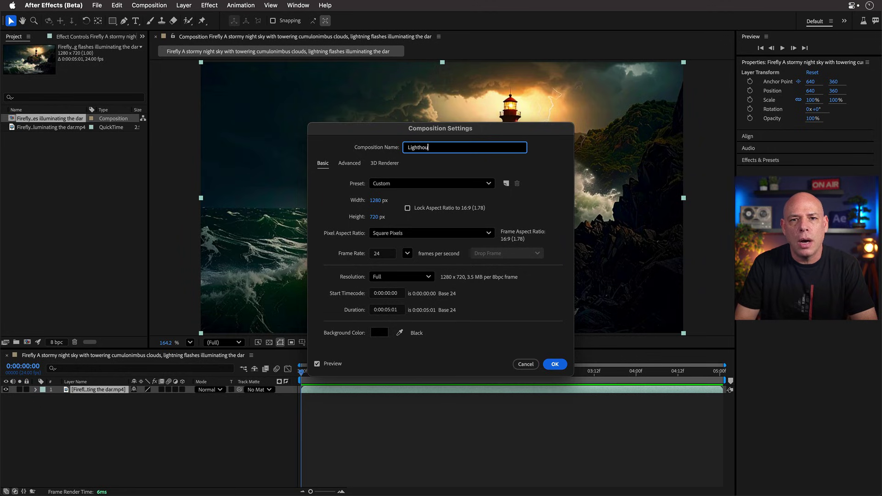
pyautogui.write('ghthouse')
pyautogui.click(420, 184)
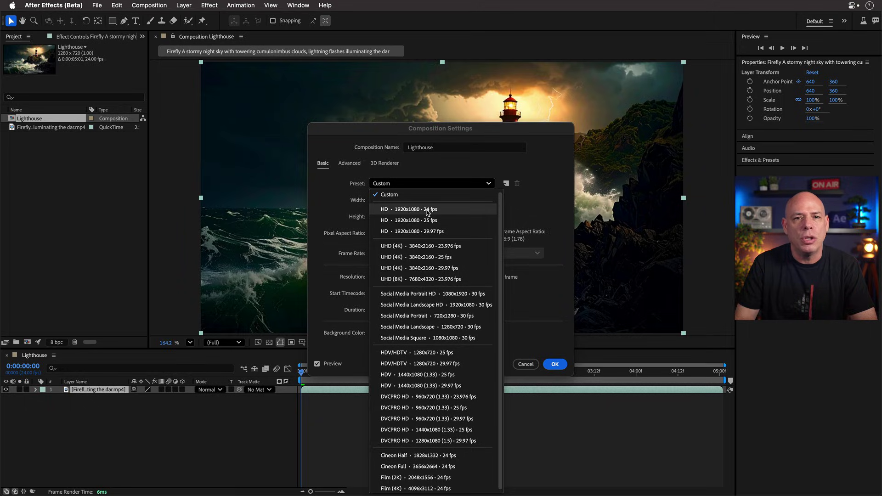
pyautogui.click(427, 210)
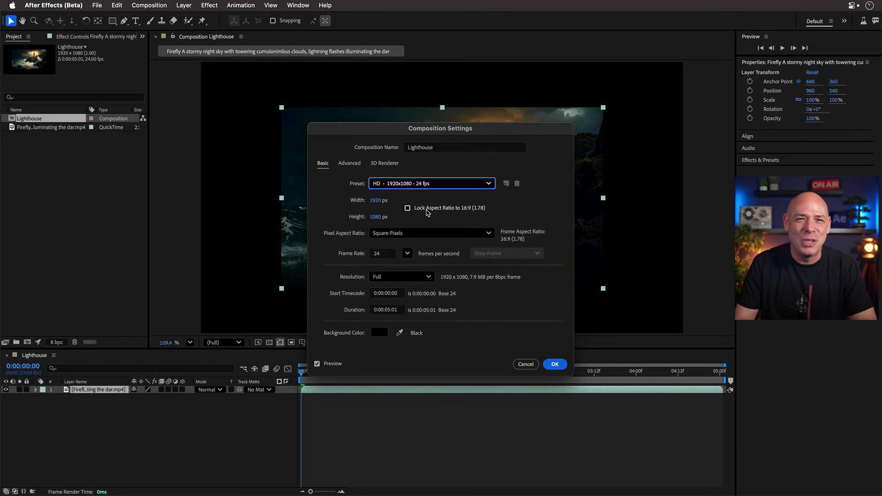
pyautogui.click(400, 311)
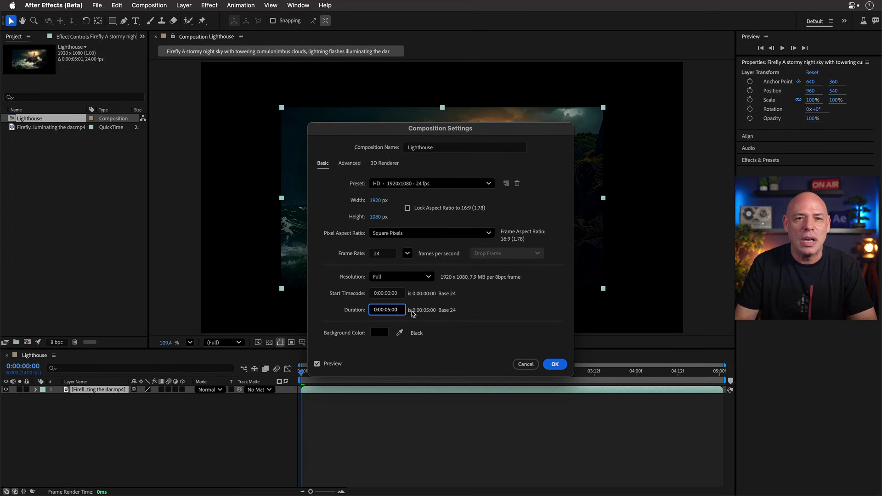
pyautogui.click(494, 300)
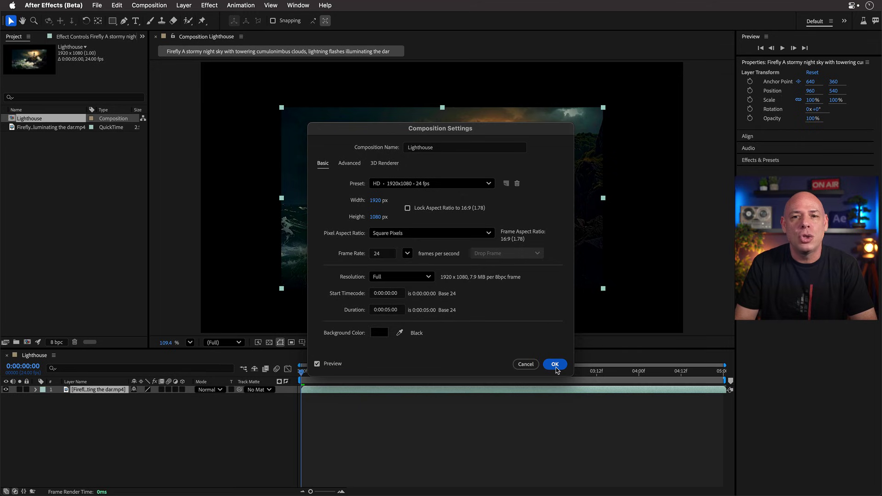
# Choose Advanced 3D as the composition's renderer and apply the composition settings
pyautogui.click(389, 163)
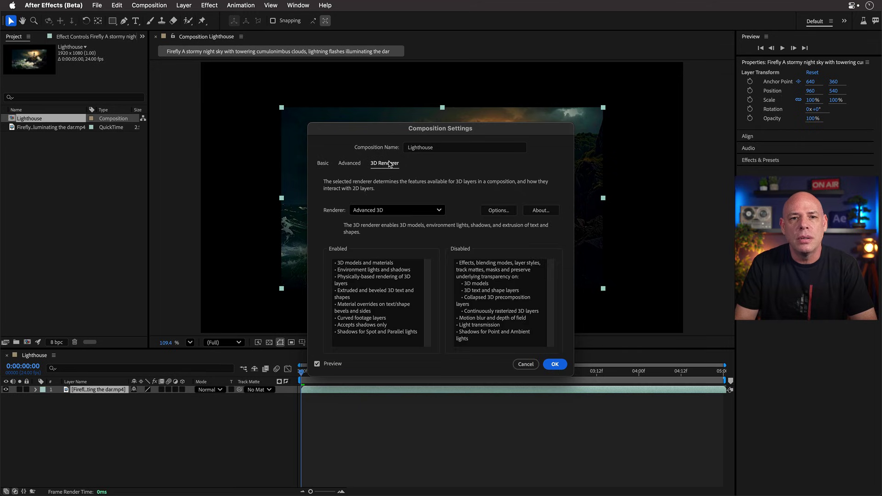
pyautogui.click(389, 206)
pyautogui.click(392, 235)
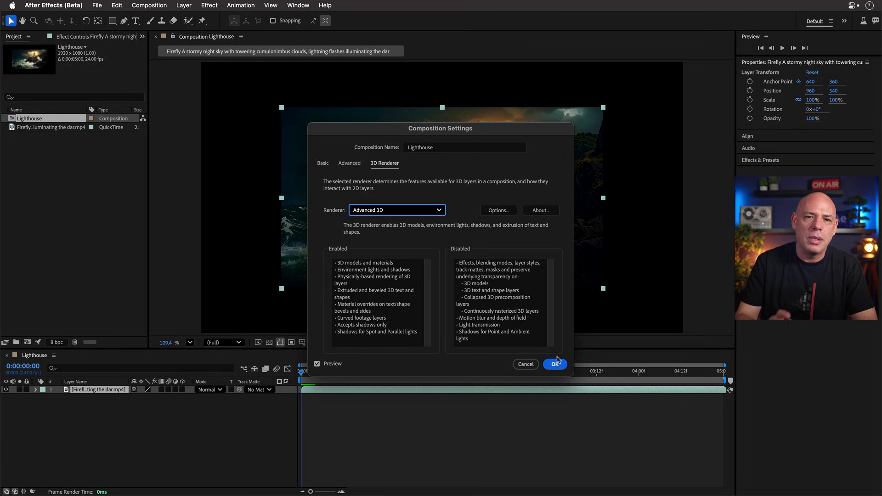
pyautogui.click(555, 363)
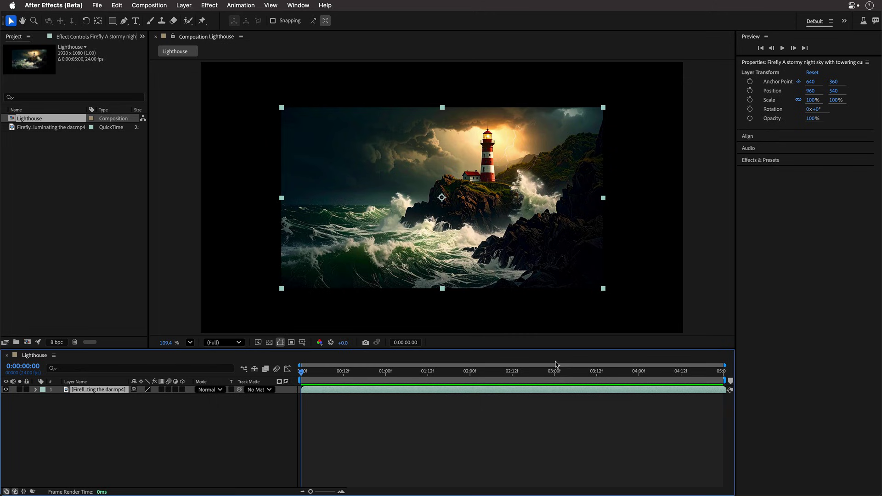
# Apply the Detail-preserving Upscale distortion effect to the lighthouse video layer
pyautogui.click(210, 5)
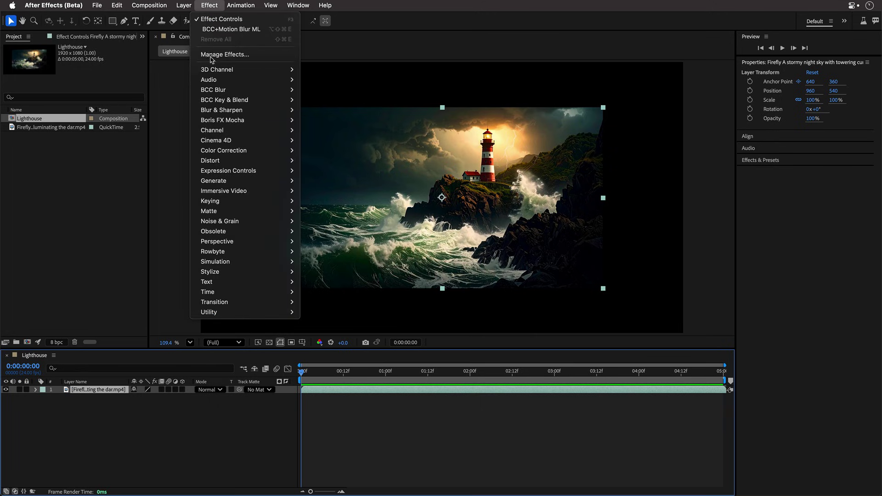
pyautogui.moveTo(213, 161)
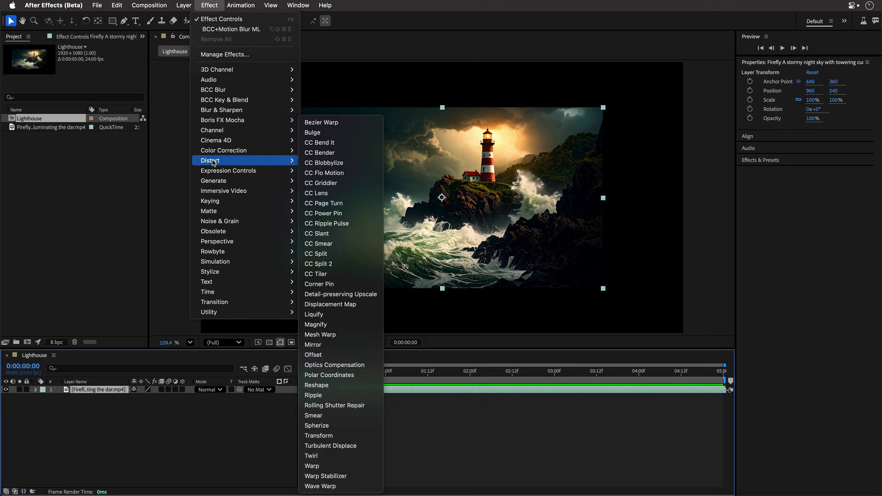
pyautogui.click(334, 296)
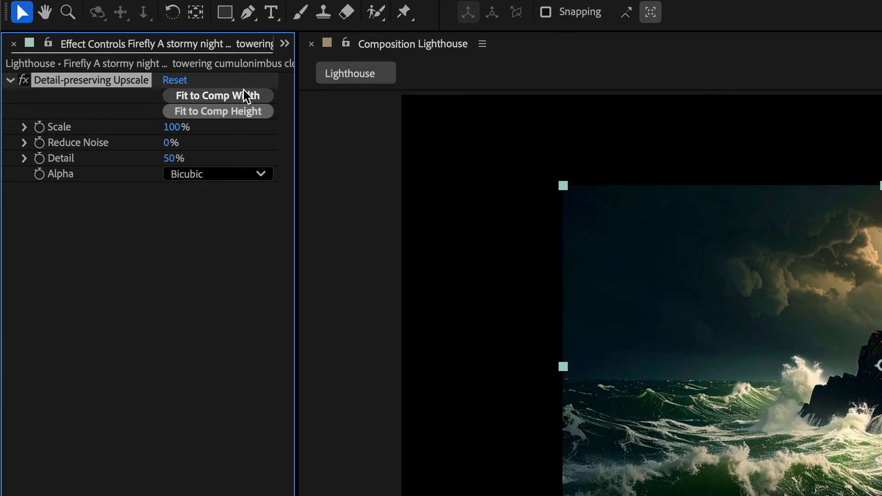
# Fit the upscaled lighthouse video to the composition width and preview the composition
pyautogui.click(244, 92)
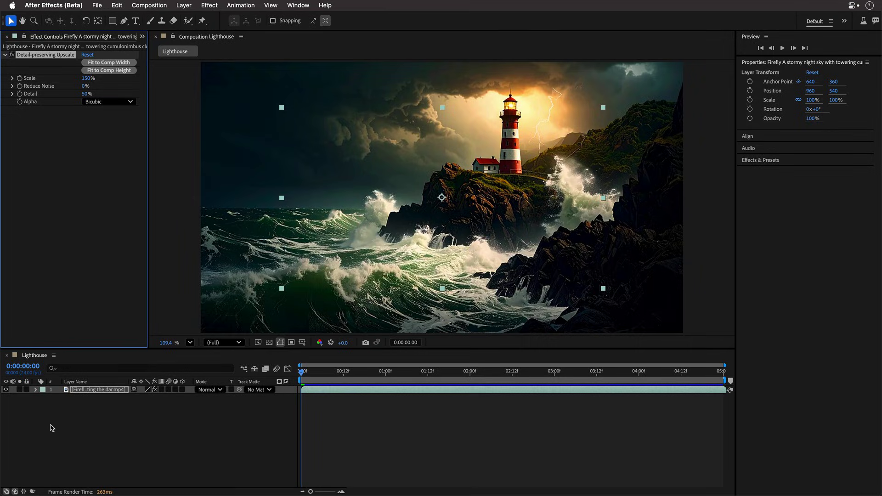
pyautogui.click(52, 428)
pyautogui.press('space')
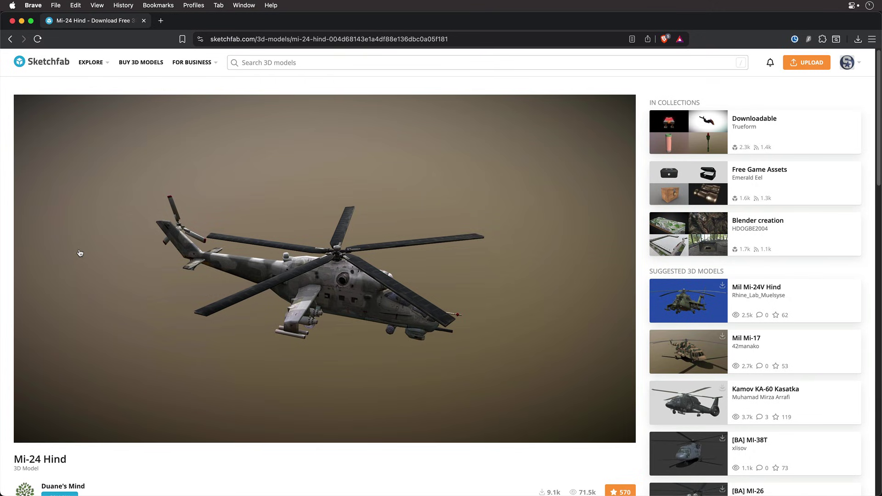
# Switch to the Mi-24 Hind page on Sketchfab, play its rotor animation, and examine the creator credit and the model from another angle
pyautogui.moveTo(85, 256)
pyautogui.click(26, 431)
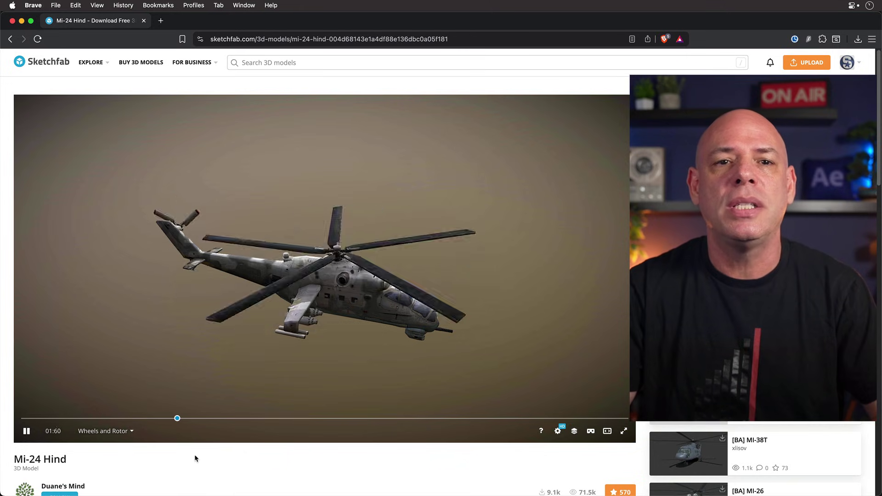
pyautogui.scroll(-2, 195, 458)
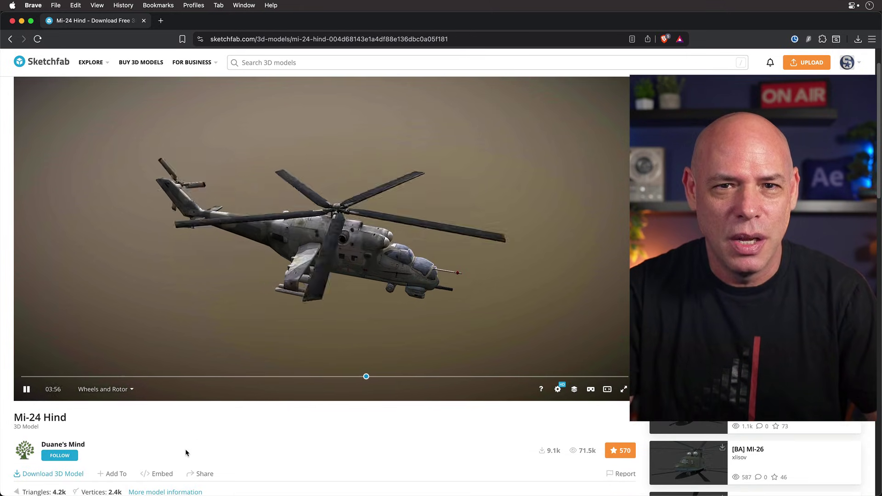
pyautogui.scroll(-1, 185, 448)
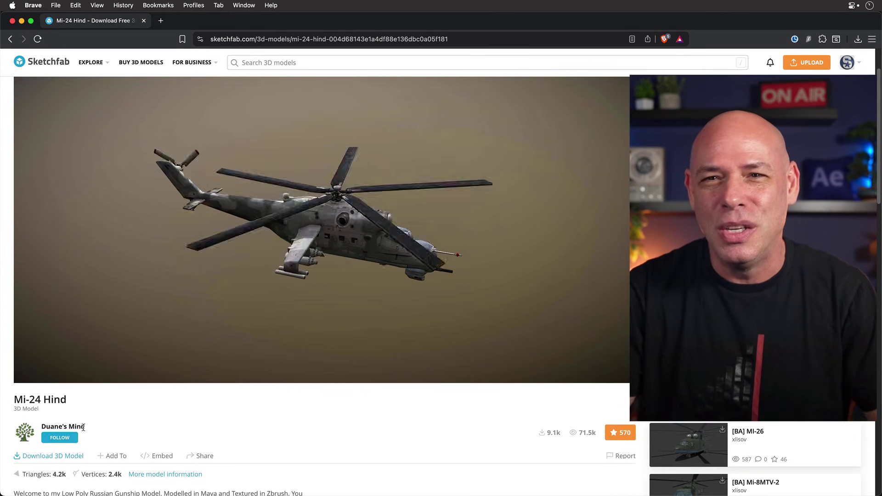
pyautogui.moveTo(86, 427); pyautogui.dragTo(47, 421)
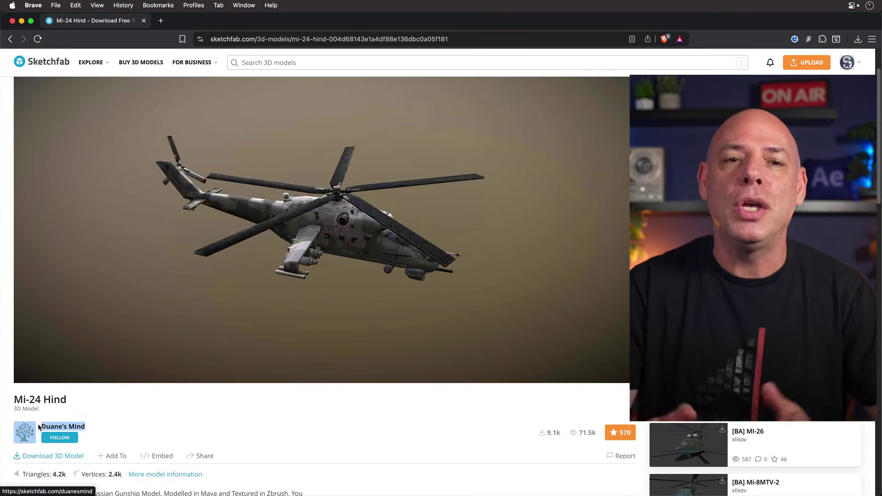
pyautogui.click(170, 415)
pyautogui.moveTo(393, 191); pyautogui.dragTo(395, 250)
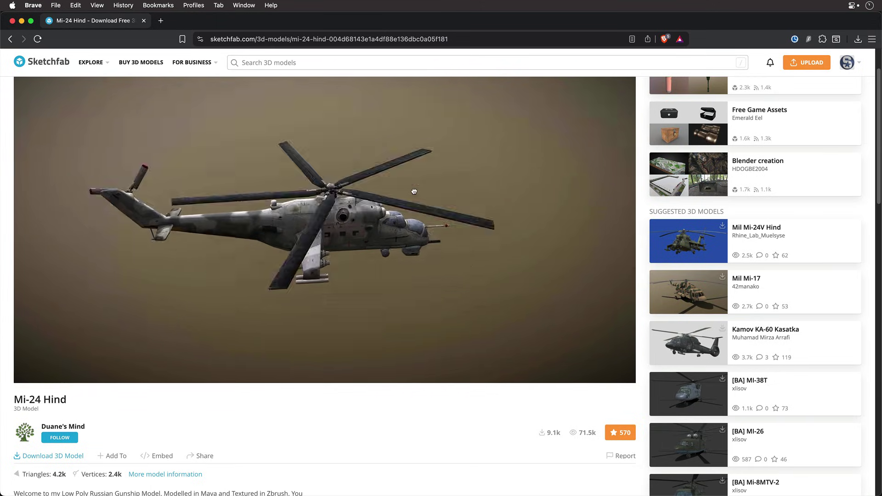
# Download the Mi-24 Hind model in GLB format with the 2k texture size
pyautogui.scroll(-2, 307, 392)
pyautogui.scroll(-2, 296, 426)
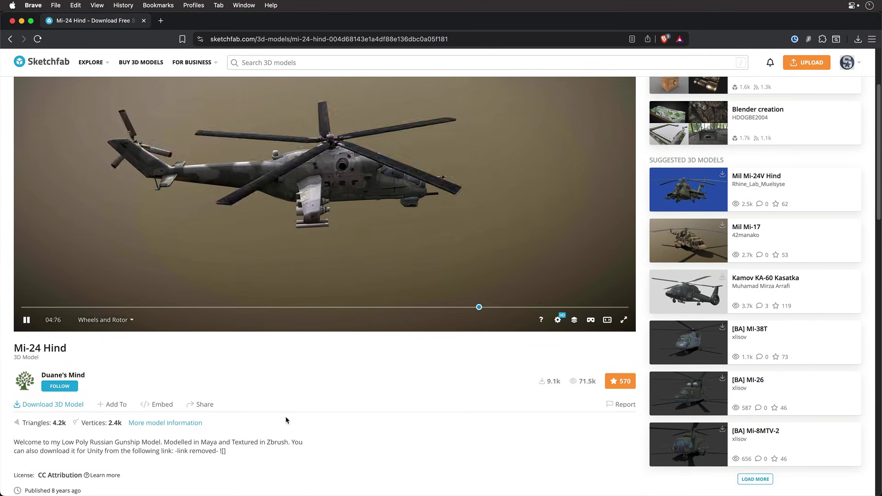
pyautogui.click(53, 401)
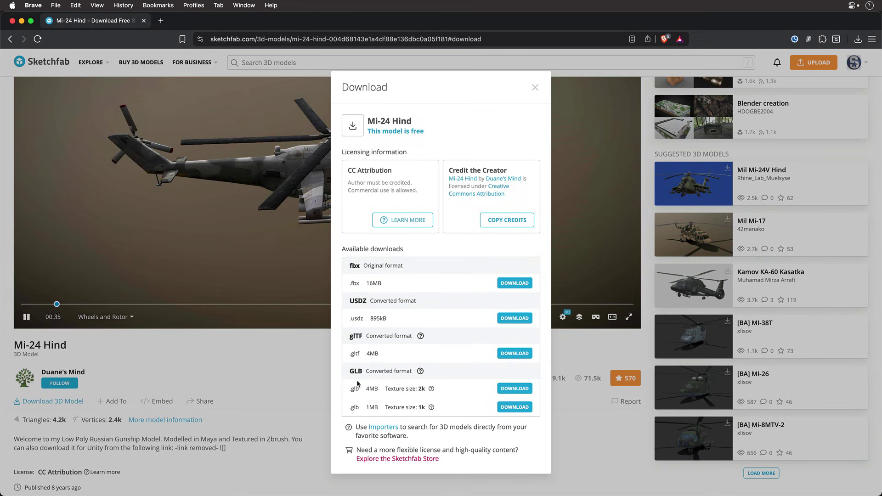
pyautogui.click(507, 389)
pyautogui.click(599, 337)
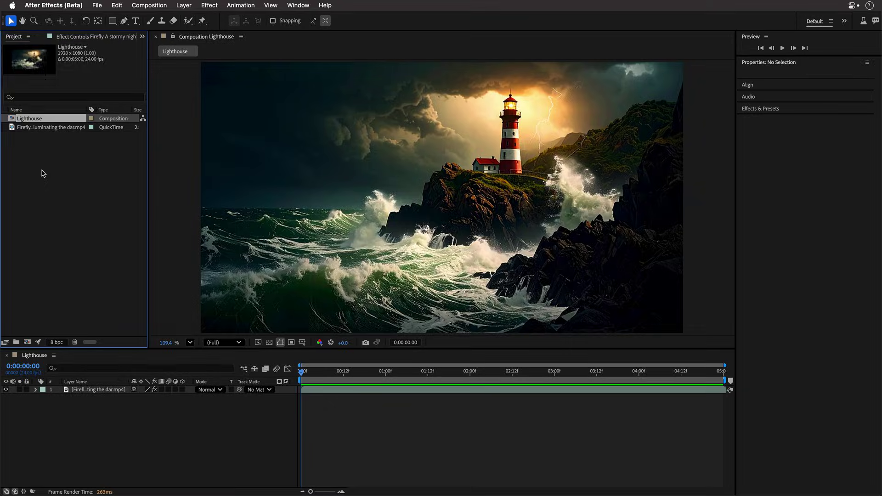
# In After Effects, import mi-24_hind.glb from the Assets folder and add it above the lighthouse video, scaled with Make Comp Size
pyautogui.doubleClick(43, 173)
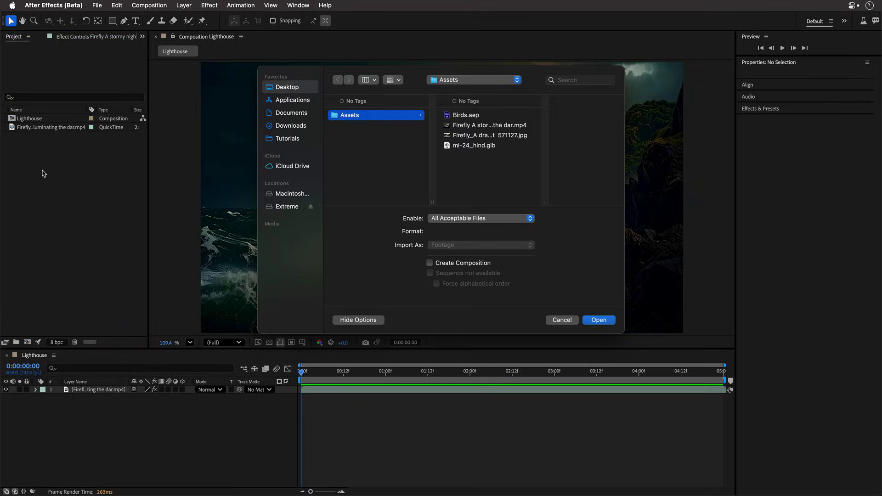
pyautogui.click(474, 145)
pyautogui.click(598, 320)
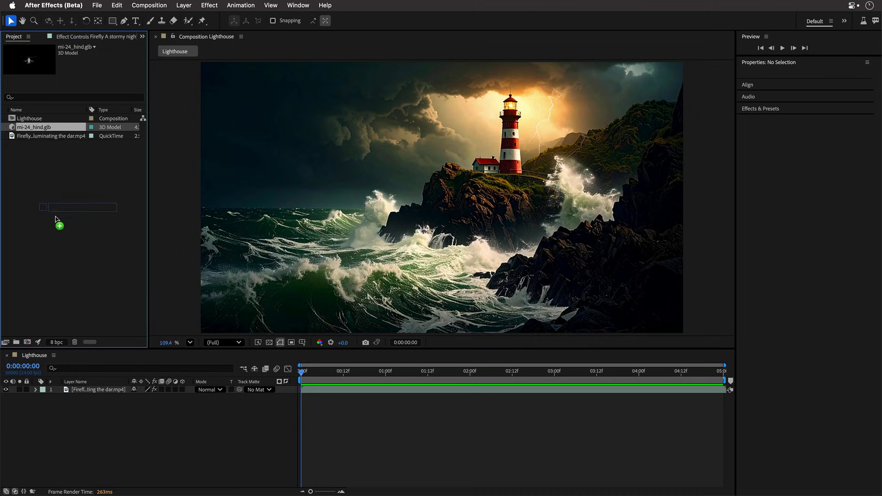
pyautogui.moveTo(51, 390); pyautogui.dragTo(52, 390)
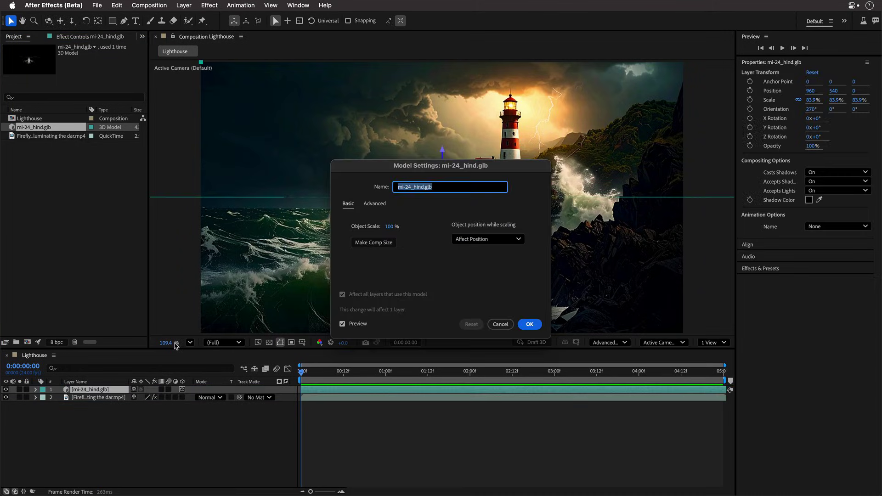
pyautogui.click(374, 242)
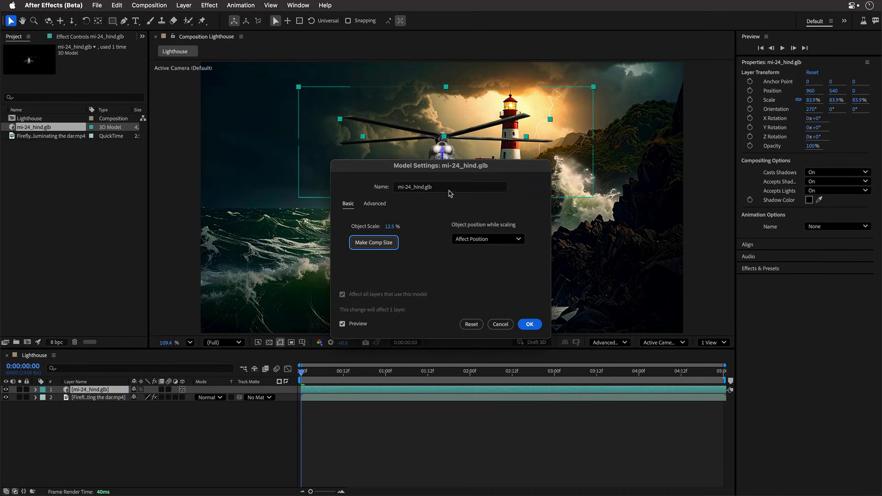
pyautogui.click(529, 325)
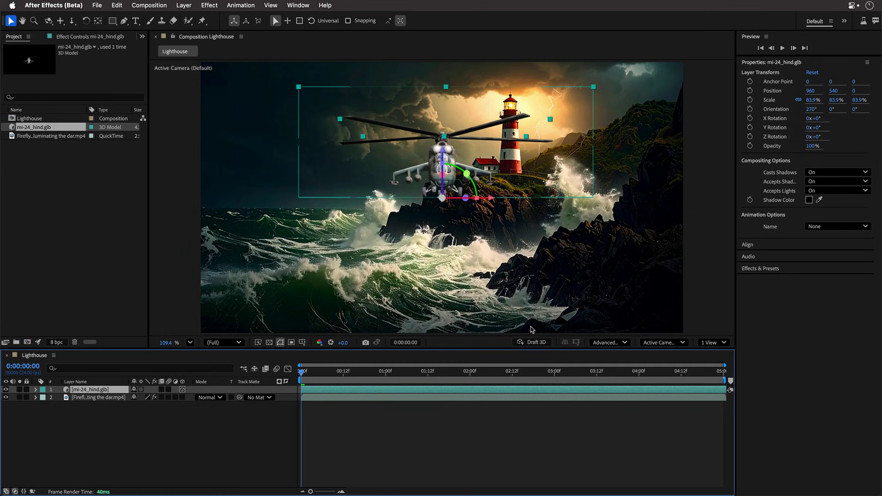
# Set the helicopter model's Z orientation to 180° so its tail faces the camera
pyautogui.moveTo(811, 109); pyautogui.dragTo(852, 113)
pyautogui.press('super+z')
pyautogui.press('super+z')
pyautogui.write('180')
pyautogui.press('Return')
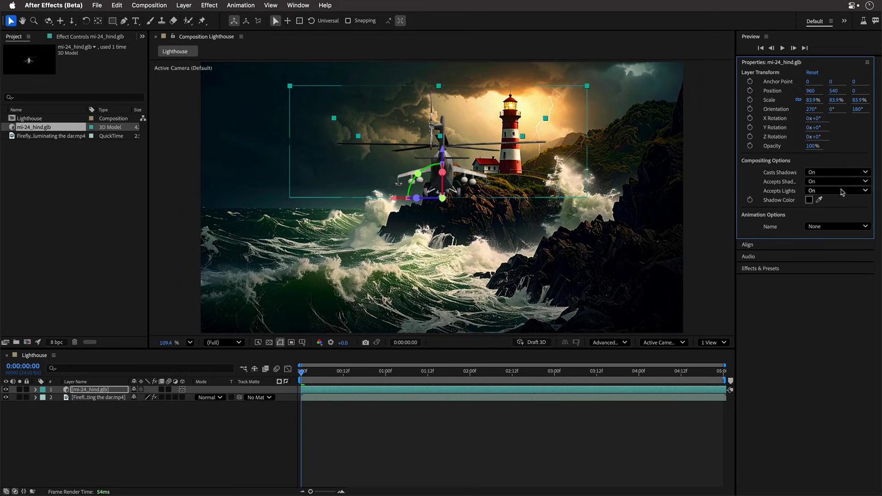
# Split the composition viewer into 2 Views, showing Top beside the active camera
pyautogui.click(711, 343)
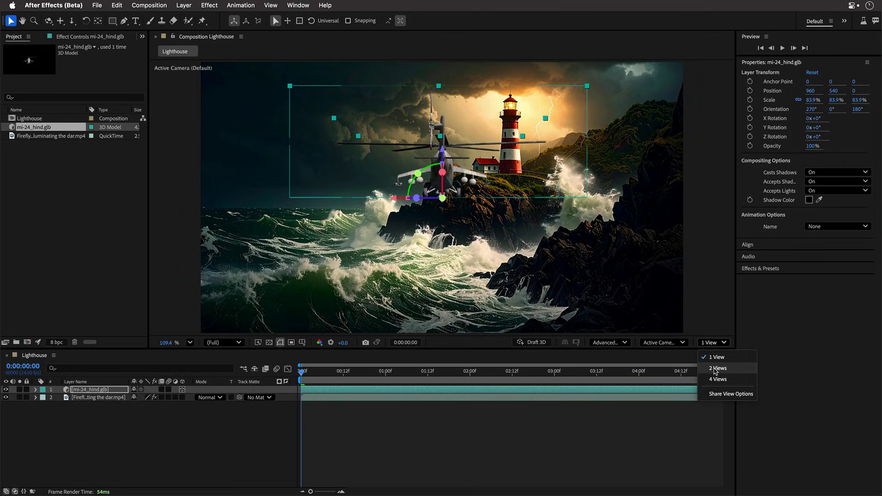
pyautogui.click(715, 369)
pyautogui.click(319, 73)
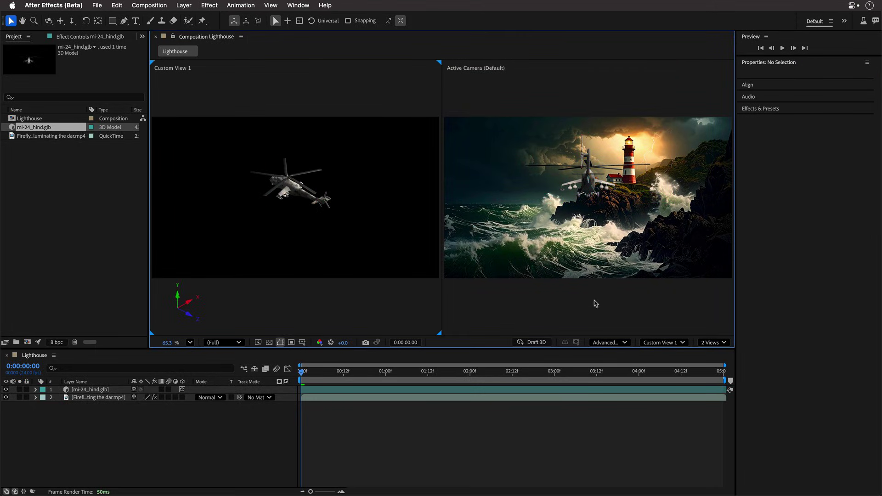
pyautogui.click(662, 343)
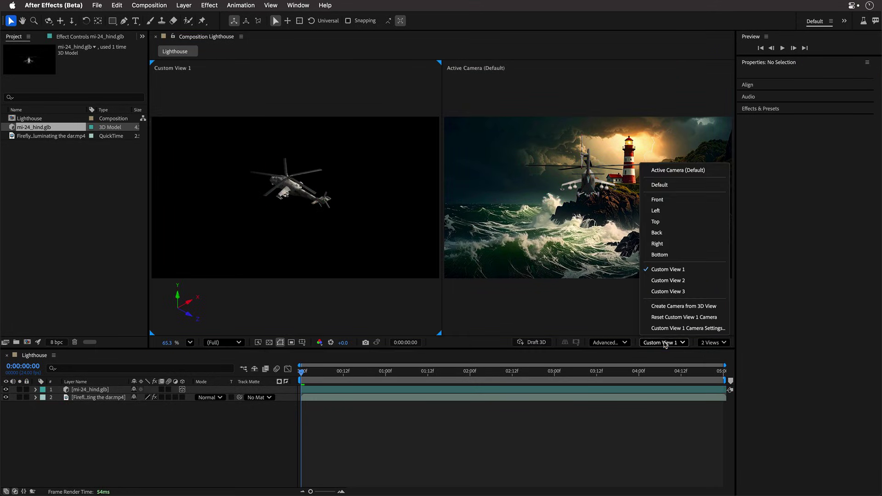
pyautogui.click(662, 222)
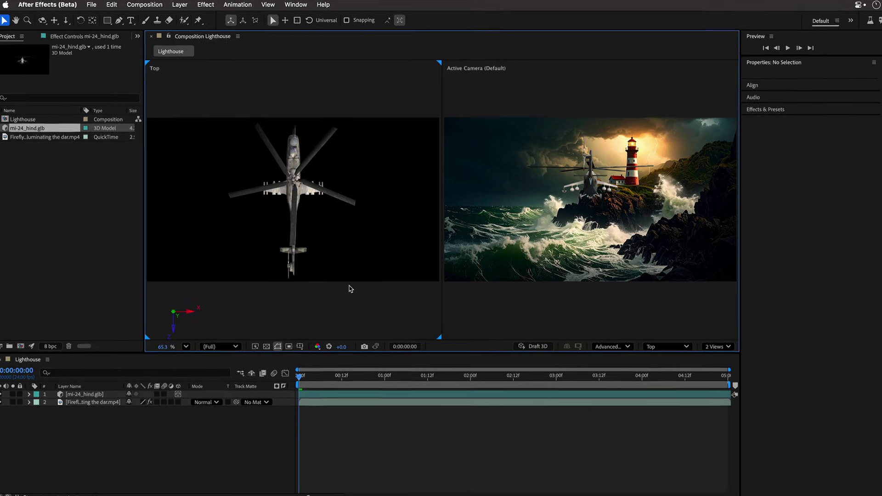
# Place the helicopter's starting position outside the camera frame, toward the near-left corner of the Top view
pyautogui.scroll(-5, 350, 282)
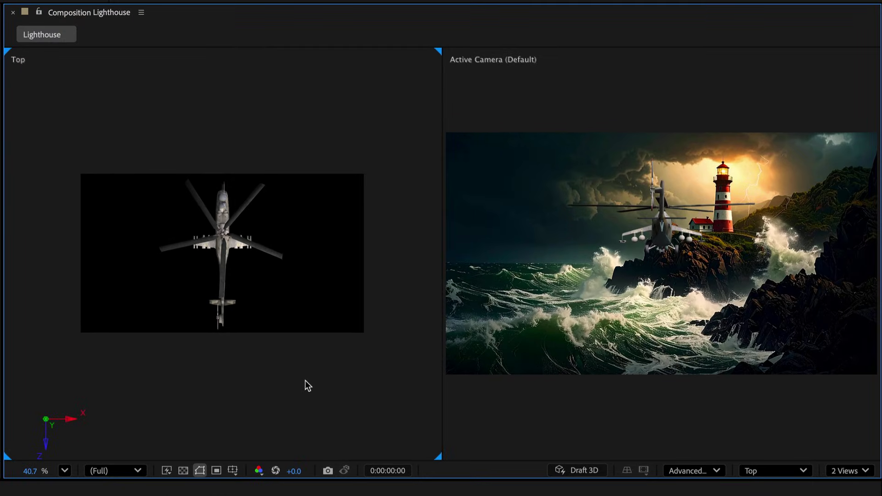
pyautogui.scroll(-1, 305, 380)
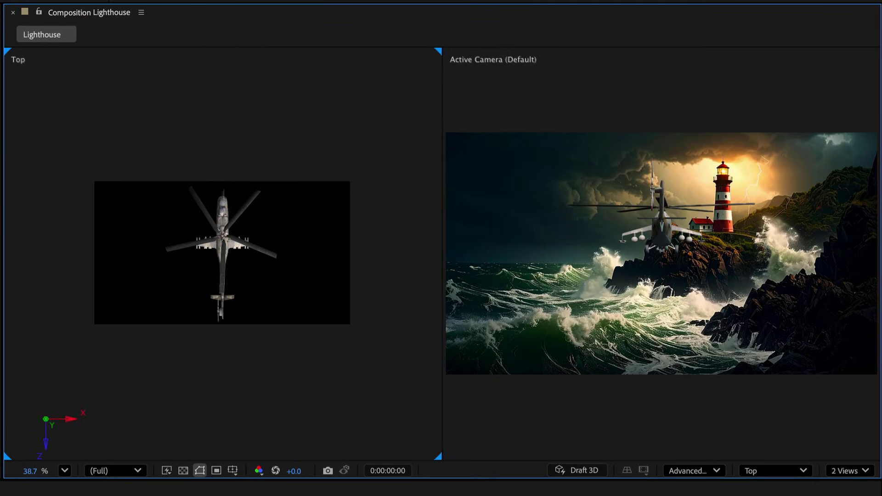
pyautogui.click(138, 493)
pyautogui.moveTo(225, 298); pyautogui.dragTo(219, 455)
pyautogui.moveTo(182, 414); pyautogui.dragTo(40, 400)
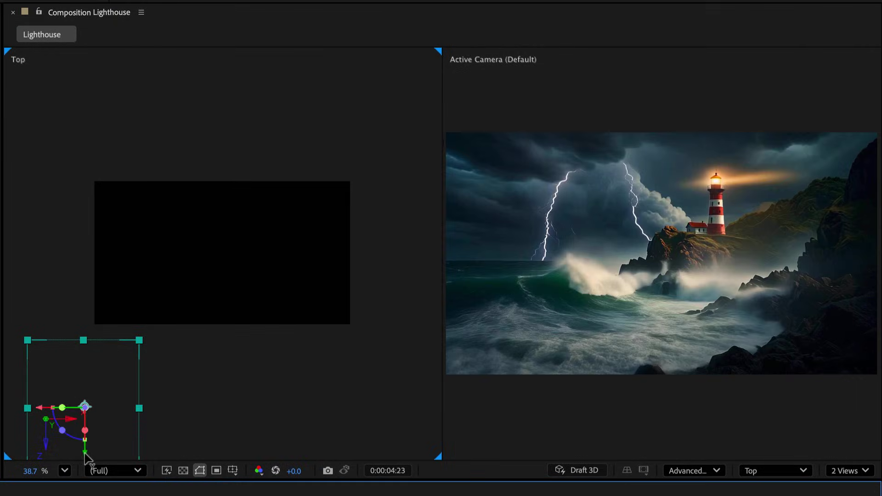
# At 0:00:04:23, move the helicopter beyond the far edge in Top view and raise it to about Y 244 near the lighthouse
pyautogui.moveTo(92, 404); pyautogui.dragTo(164, 222)
pyautogui.moveTo(203, 281); pyautogui.dragTo(208, 158)
pyautogui.moveTo(639, 202); pyautogui.dragTo(639, 157)
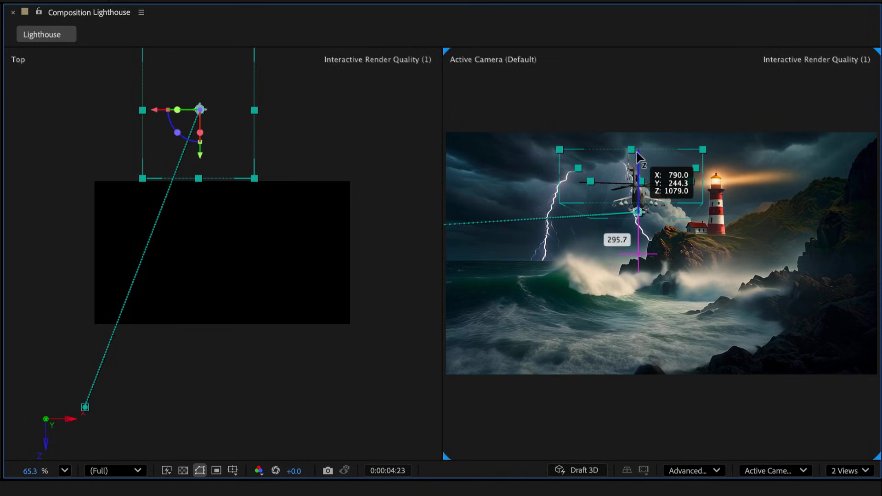
pyautogui.moveTo(158, 112); pyautogui.dragTo(175, 115)
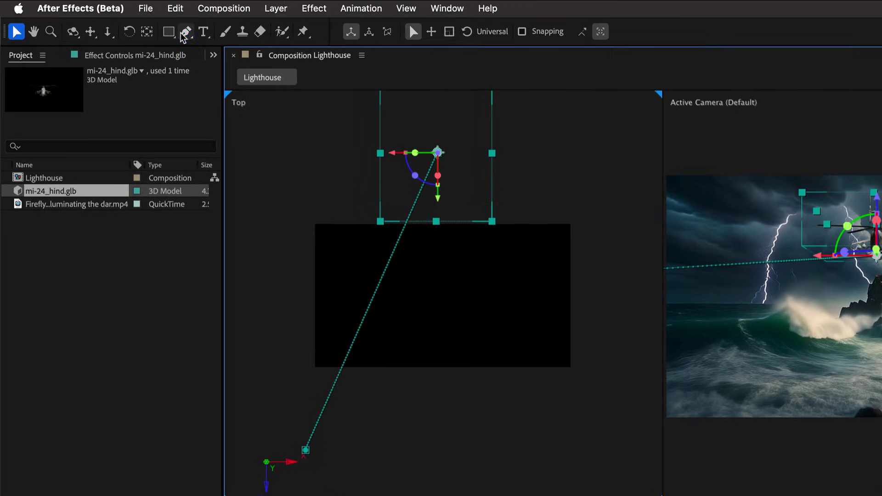
# Curve the helicopter's motion path with the Pen tool by pulling a long Bezier handle out of its end keyframe
pyautogui.click(182, 34)
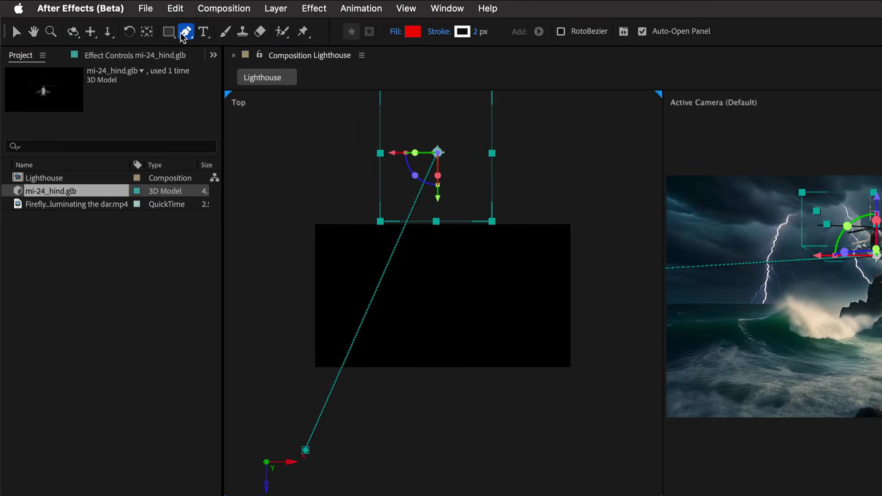
pyautogui.click(437, 153)
pyautogui.moveTo(434, 159); pyautogui.dragTo(277, 273)
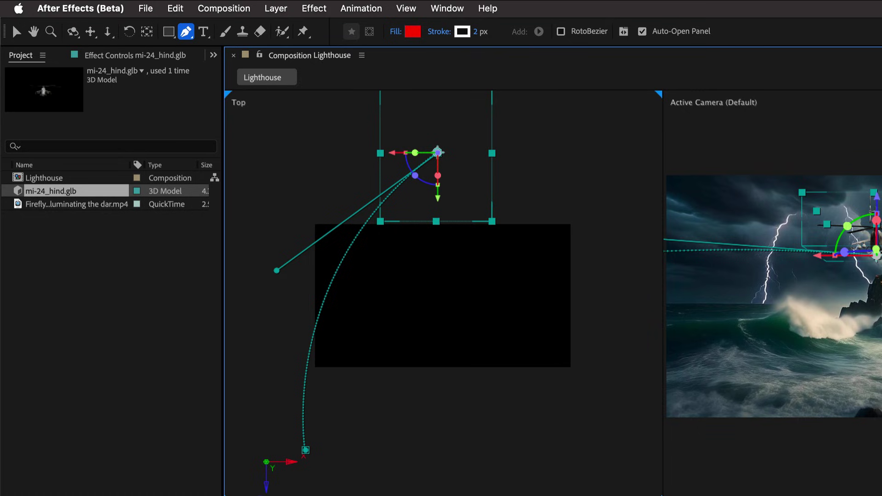
# Set the helicopter layer's Auto-Orientation to Orient Along Path
pyautogui.click(274, 8)
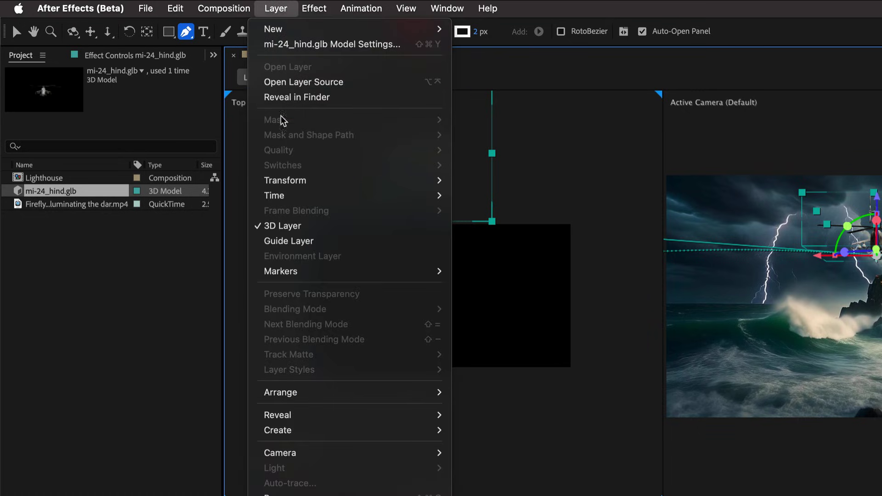
pyautogui.moveTo(289, 182)
pyautogui.click(523, 428)
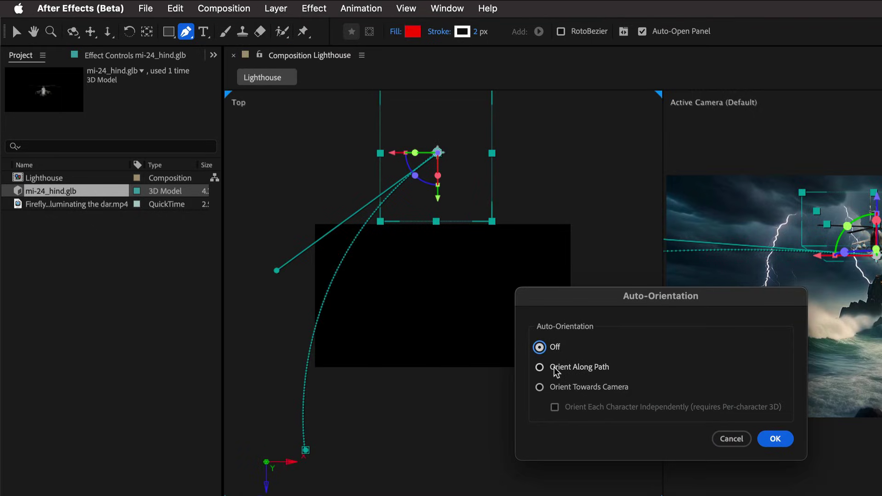
pyautogui.click(775, 439)
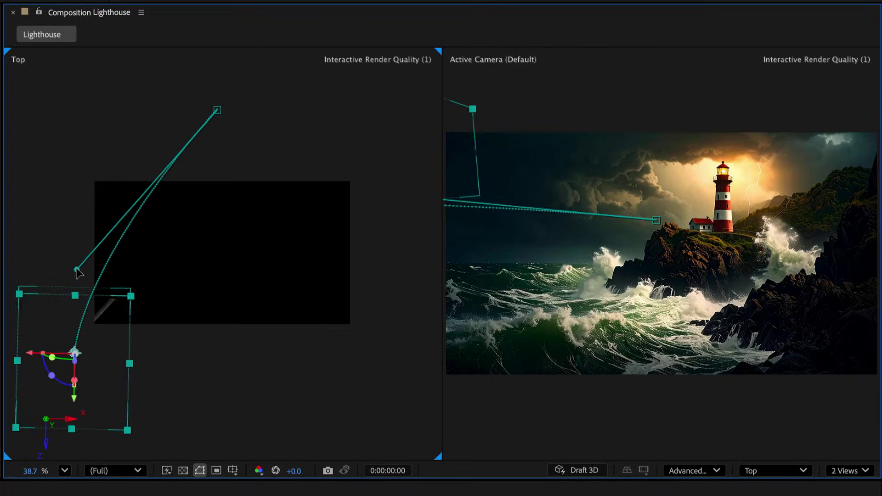
# Refine the flight path by adjusting the helicopter's start point, end height and end handle, and preview the animation
pyautogui.moveTo(75, 397); pyautogui.dragTo(79, 367)
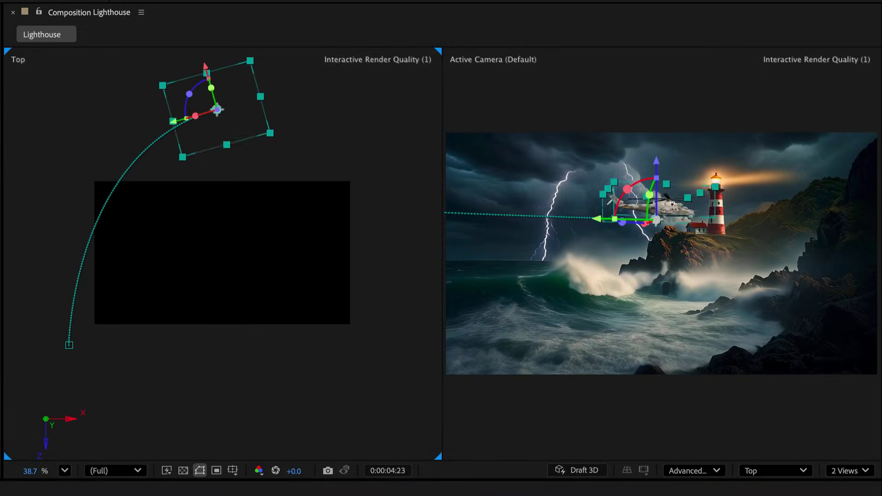
pyautogui.moveTo(658, 136); pyautogui.dragTo(657, 145)
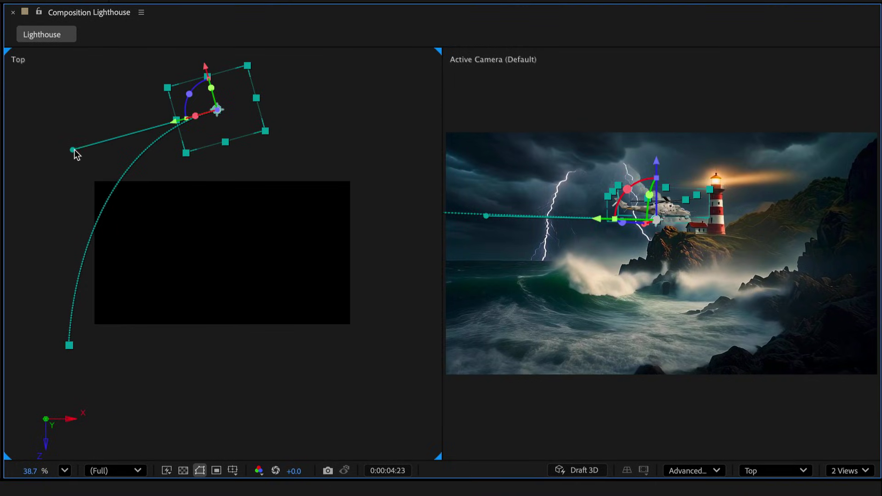
pyautogui.moveTo(74, 151); pyautogui.dragTo(81, 167)
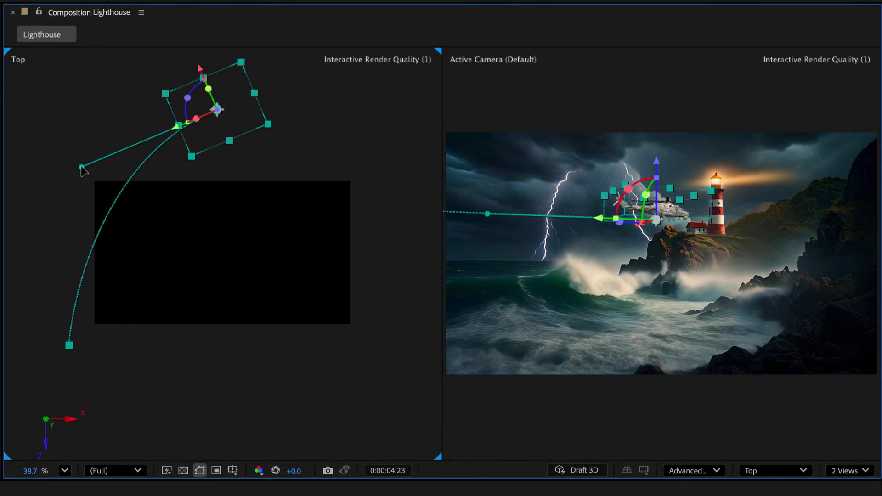
pyautogui.moveTo(657, 168); pyautogui.dragTo(656, 147)
pyautogui.moveTo(82, 166); pyautogui.dragTo(89, 204)
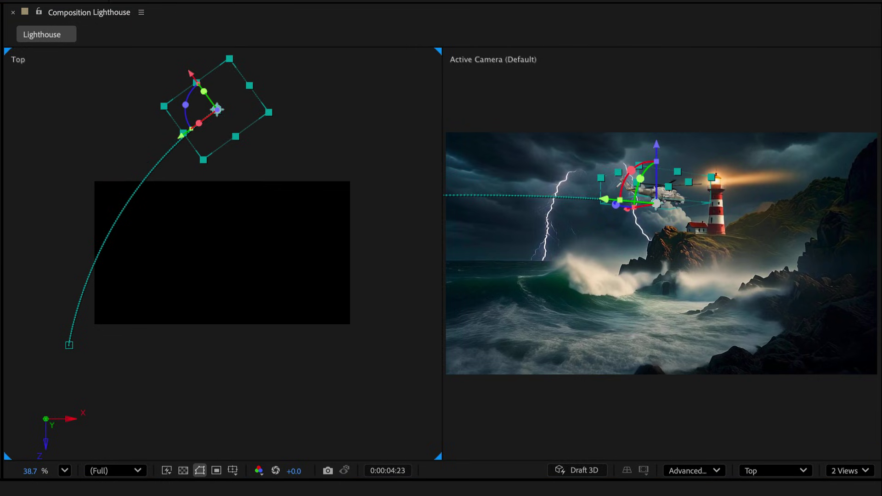
pyautogui.press('space')
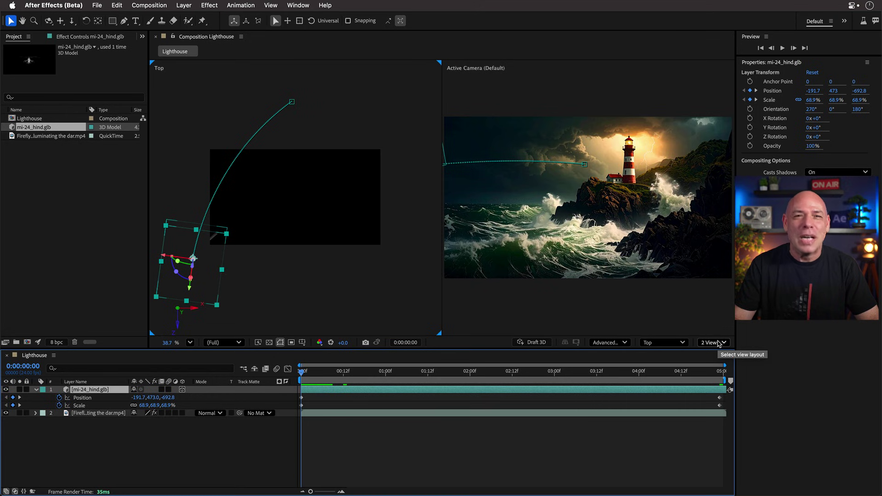
# Switch the composition to a single-view layout and preview the helicopter's flight
pyautogui.click(719, 343)
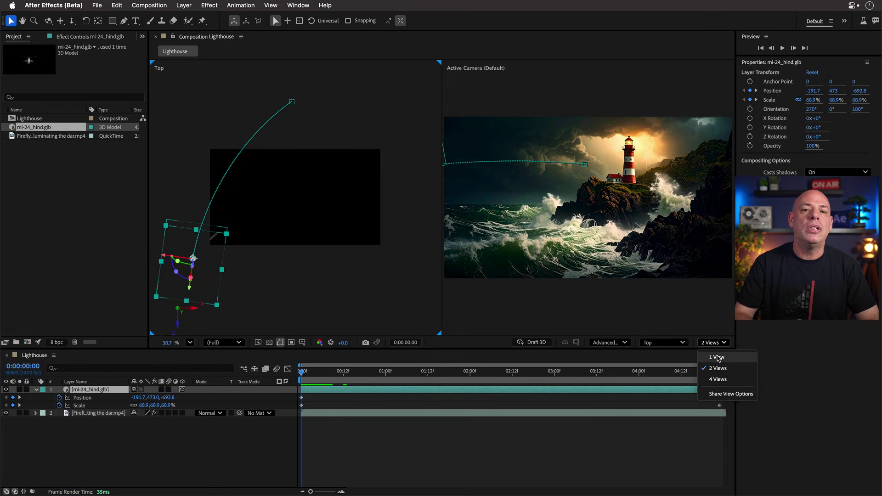
pyautogui.click(718, 358)
pyautogui.press('space')
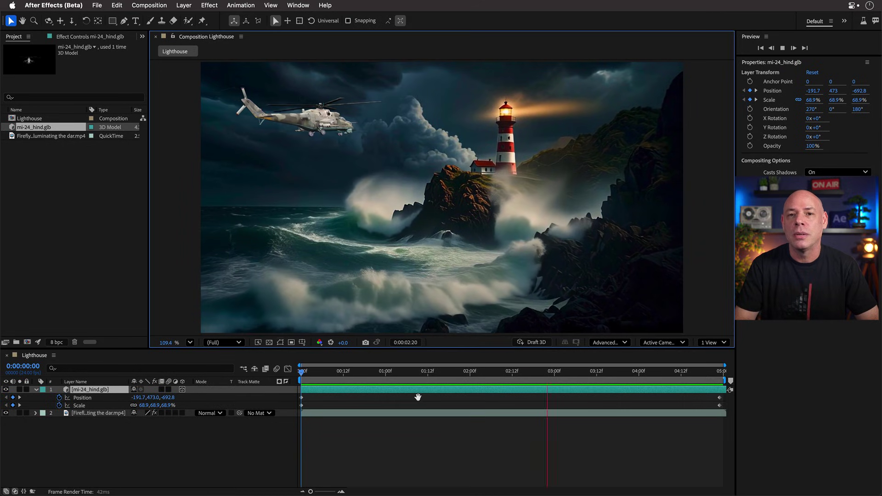
pyautogui.press('space')
# Assign the embedded Wheels and Rotor animation to the helicopter model and preview it from the start
pyautogui.click(94, 390)
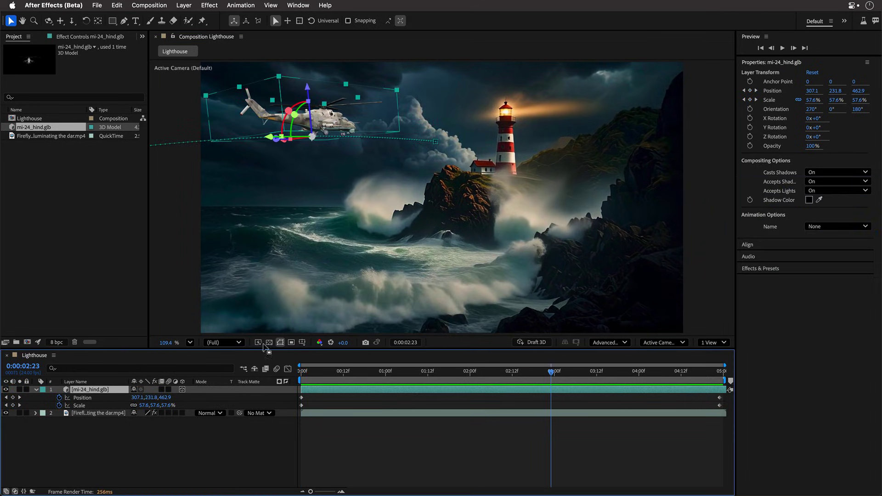
pyautogui.click(830, 227)
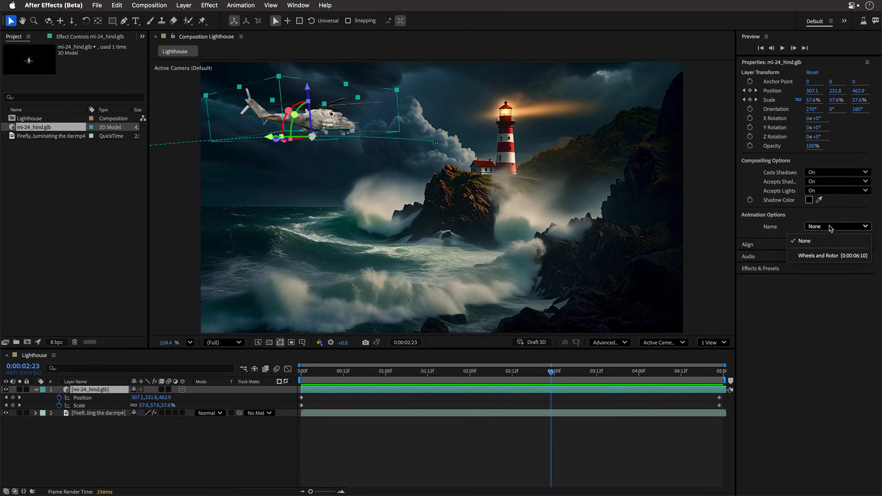
pyautogui.click(831, 257)
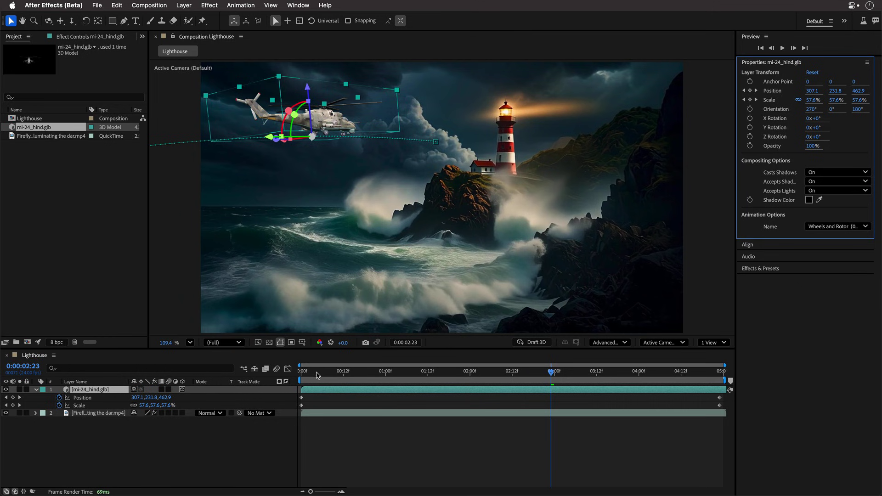
pyautogui.moveTo(320, 375); pyautogui.dragTo(274, 382)
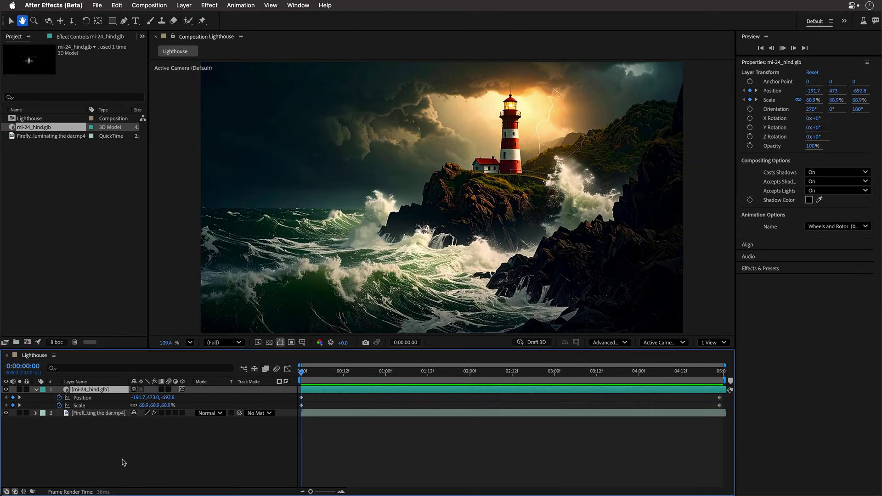
pyautogui.press('space')
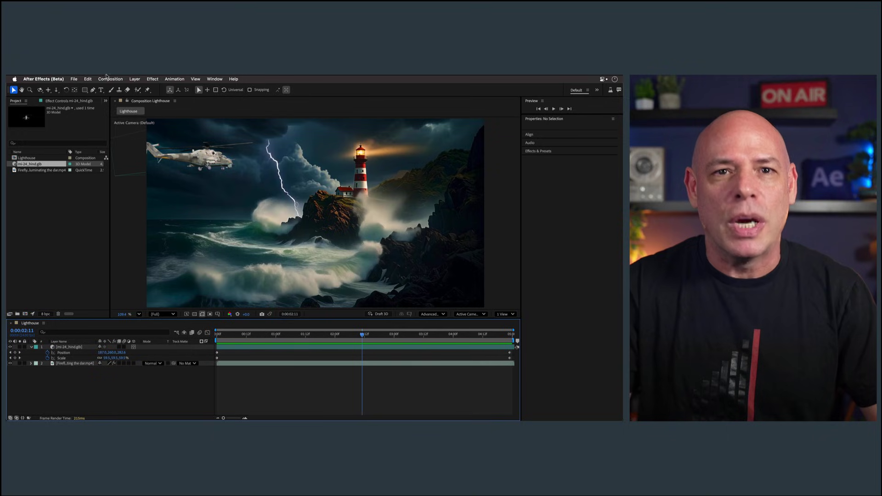
# Add a white point light with 100% intensity and no falloff to the composition
pyautogui.click(135, 79)
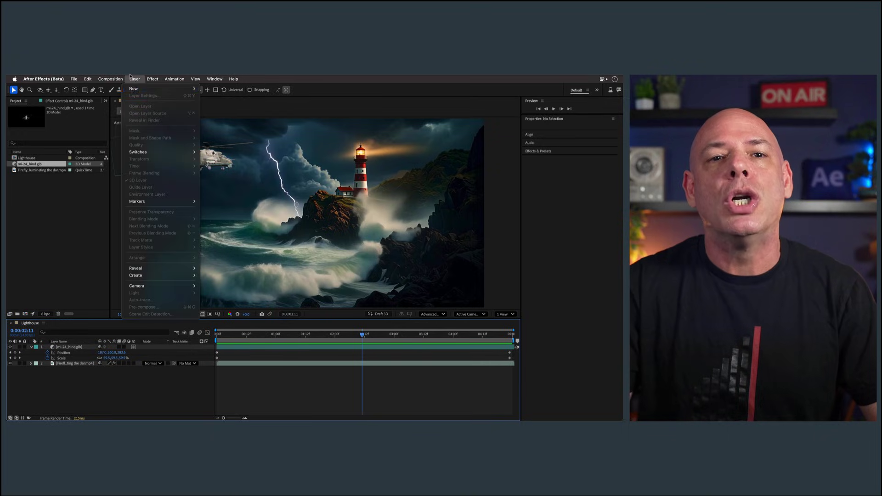
pyautogui.moveTo(132, 88)
pyautogui.click(209, 103)
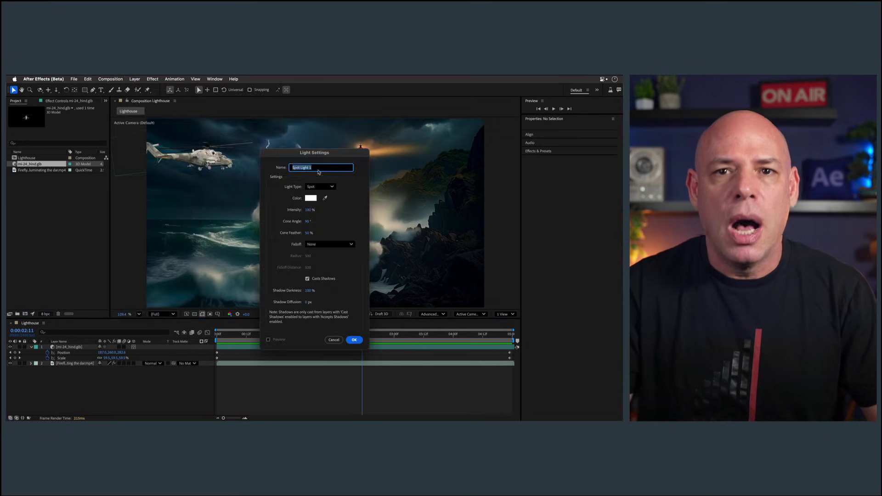
pyautogui.click(322, 188)
pyautogui.click(322, 213)
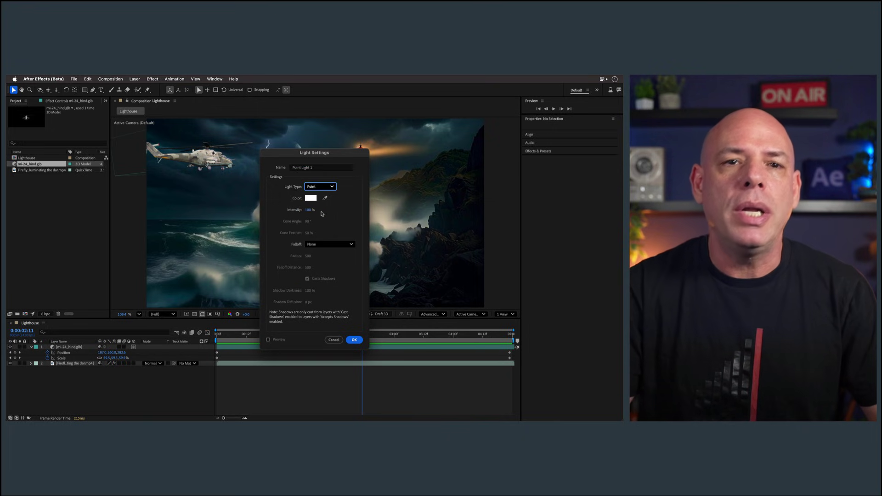
pyautogui.click(354, 340)
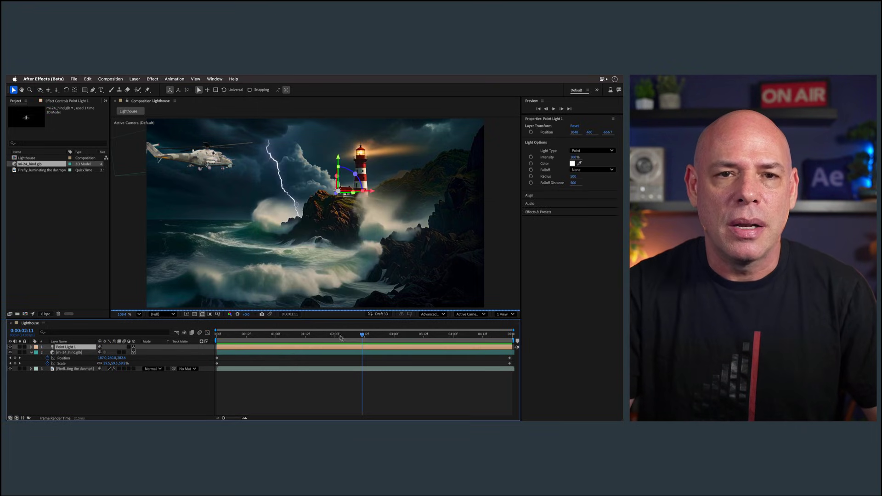
# Show the Parent & Link column and parent Point Light 1 to the helicopter layer, snapping it to the model's position
pyautogui.rightClick(213, 342)
pyautogui.moveTo(242, 361)
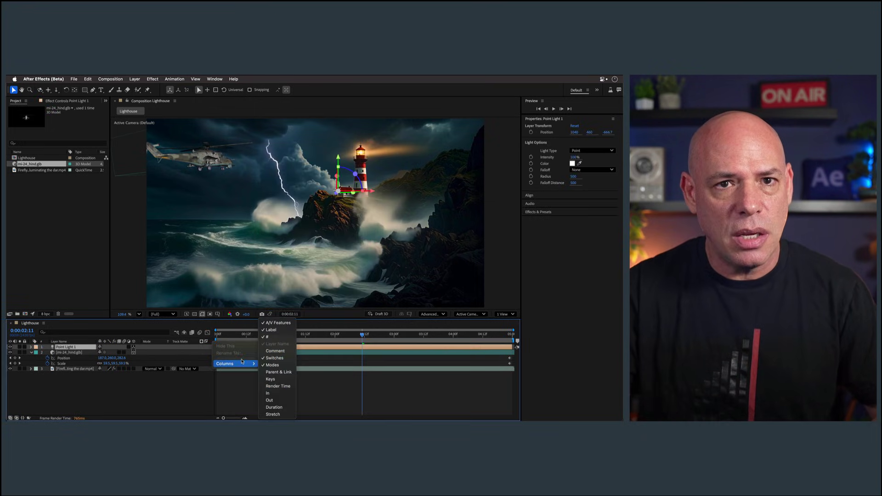
pyautogui.click(268, 372)
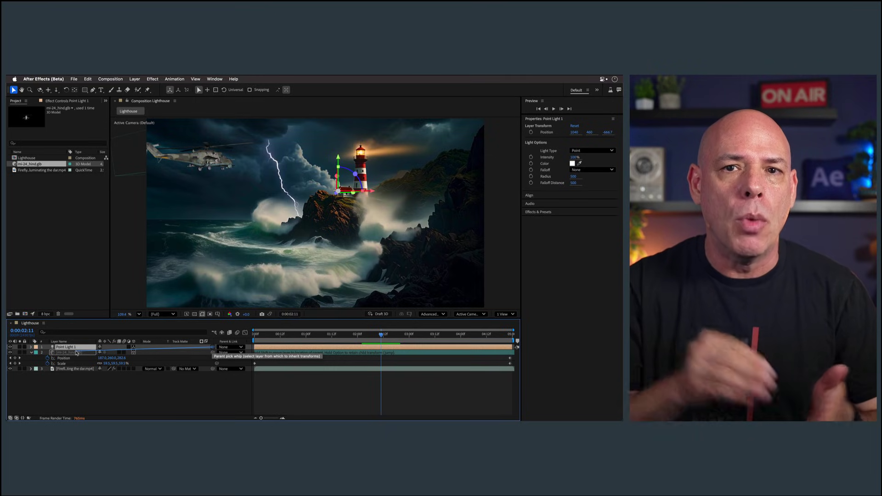
pyautogui.moveTo(77, 352); pyautogui.dragTo(77, 352)
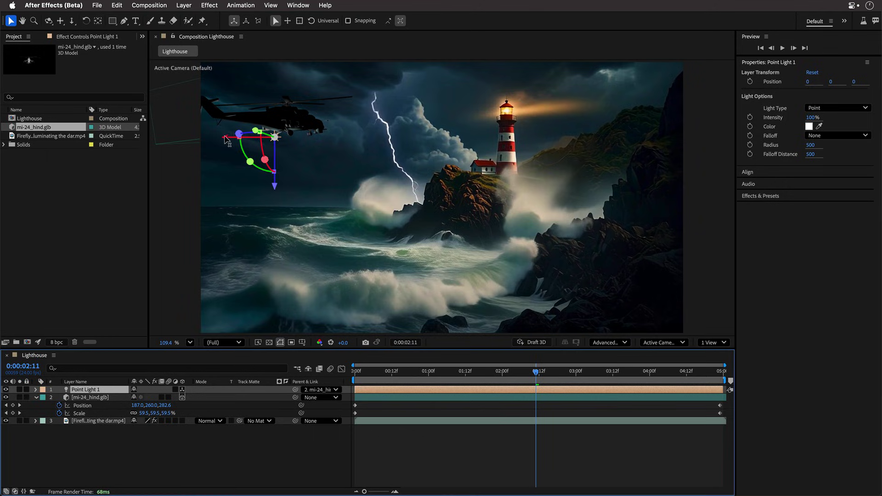
# Move the point light away from the helicopter to about -1404, 882, -84, beside the lighthouse lamp, and check how it follows the flight
pyautogui.moveTo(175, 171); pyautogui.dragTo(212, 172)
pyautogui.moveTo(376, 190); pyautogui.dragTo(377, 155)
pyautogui.moveTo(330, 108); pyautogui.dragTo(442, 114)
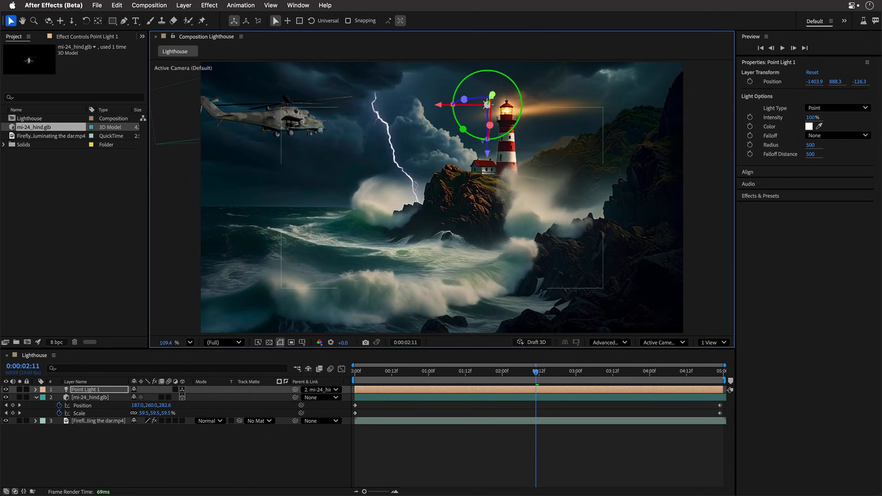
pyautogui.moveTo(490, 156); pyautogui.dragTo(491, 166)
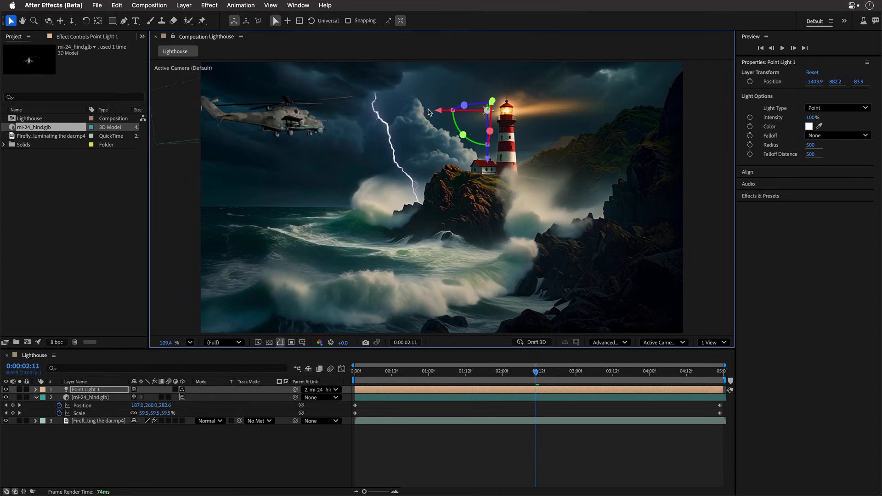
pyautogui.moveTo(536, 373); pyautogui.dragTo(515, 386)
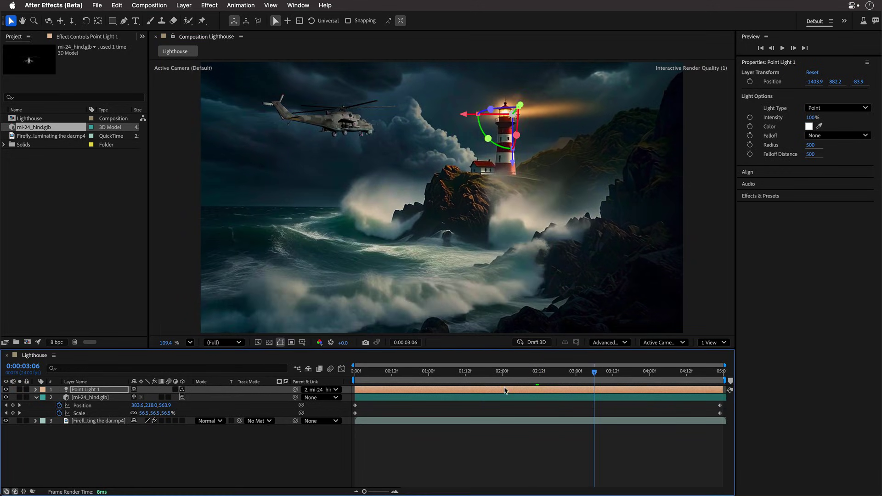
pyautogui.click(137, 476)
pyautogui.click(35, 397)
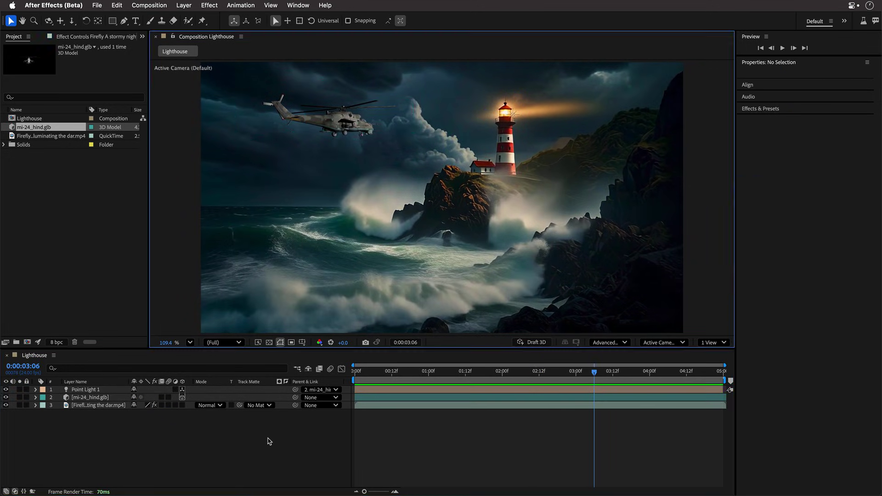
# Add a white spot light that casts shadows, with 90° cone angle, 70% shadow darkness and 50 px shadow diffusion
pyautogui.click(184, 6)
pyautogui.moveTo(188, 17)
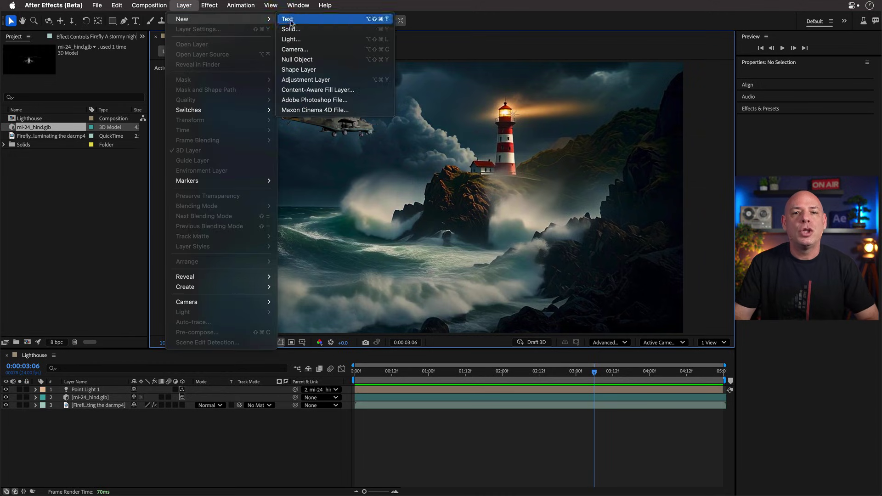
pyautogui.click(298, 39)
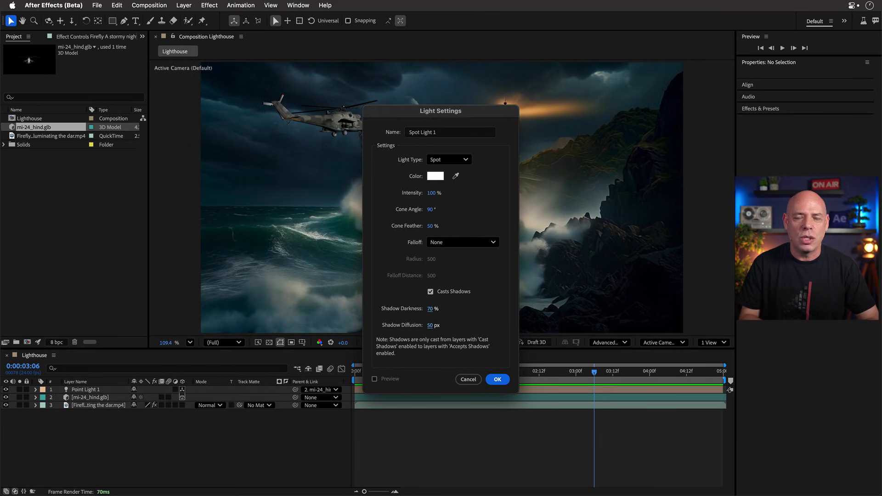
pyautogui.press('Return')
# Aim the spot light straight down and place it above the helicopter at about 478, -481, 657, checking it in Top view
pyautogui.moveTo(441, 196); pyautogui.dragTo(473, 257)
pyautogui.click(713, 343)
pyautogui.click(718, 368)
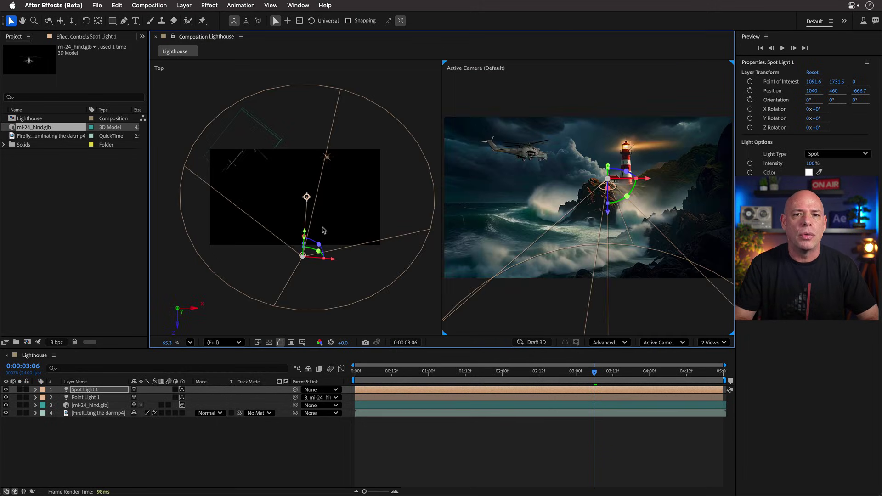
pyautogui.moveTo(306, 238); pyautogui.dragTo(311, 169)
pyautogui.moveTo(569, 118); pyautogui.dragTo(492, 122)
pyautogui.moveTo(265, 206); pyautogui.dragTo(262, 168)
pyautogui.moveTo(536, 163); pyautogui.dragTo(532, 111)
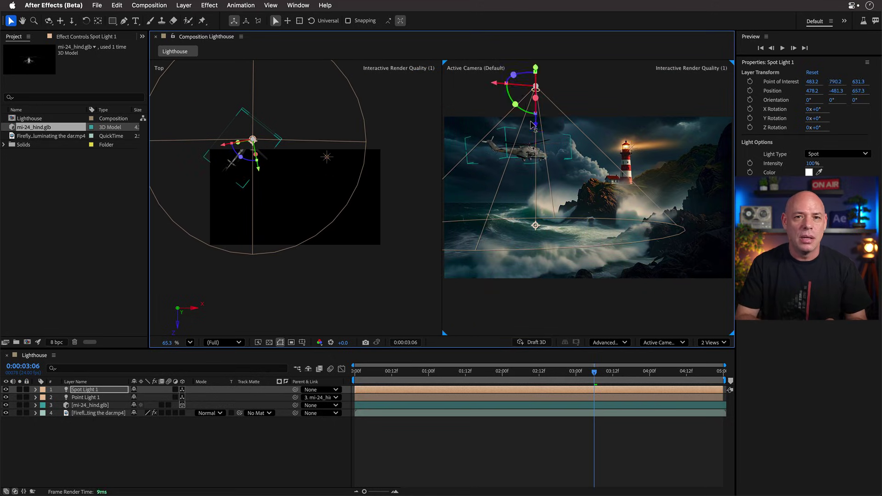
pyautogui.click(712, 342)
pyautogui.click(763, 358)
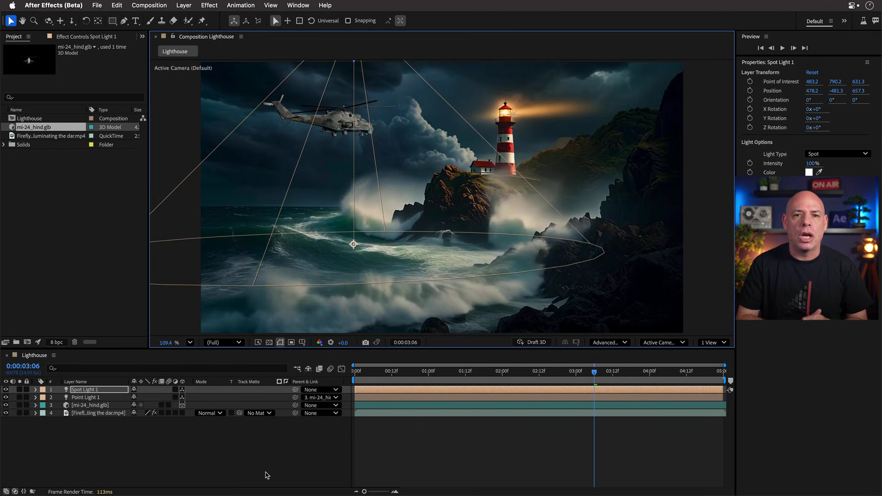
# Create a white 1920 × 1080 px solid named Shadow Catcher
pyautogui.click(184, 5)
pyautogui.moveTo(198, 22)
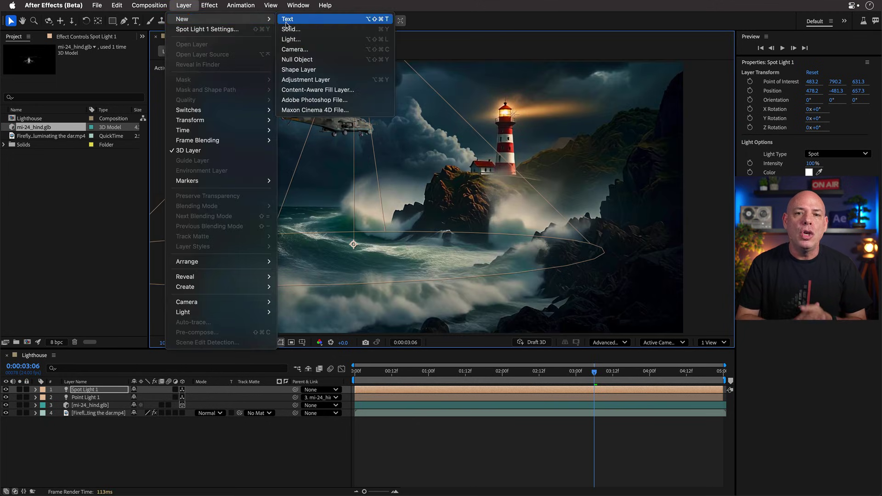
pyautogui.click(303, 27)
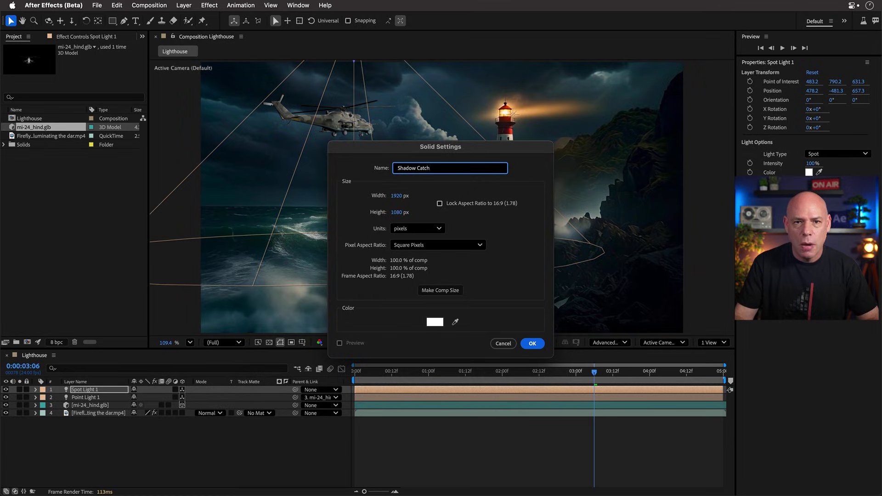
pyautogui.click(532, 344)
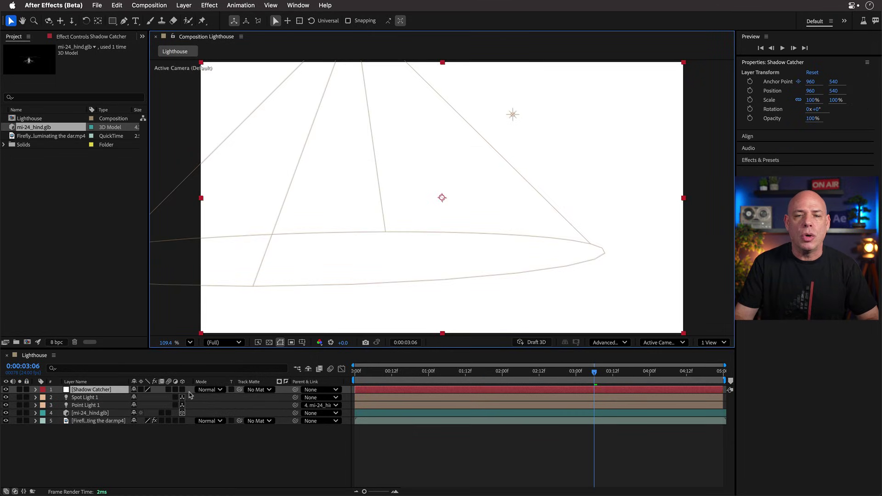
# Make the Shadow Catcher a 3D layer and lay it flat with an X rotation of -90°
pyautogui.click(182, 389)
pyautogui.click(817, 119)
pyautogui.write('-90')
pyautogui.press('Return')
# Lower the Shadow Catcher to Y 926, scale it to 1310% to cover the sea, and check the shadow at other times
pyautogui.moveTo(443, 159); pyautogui.dragTo(441, 248)
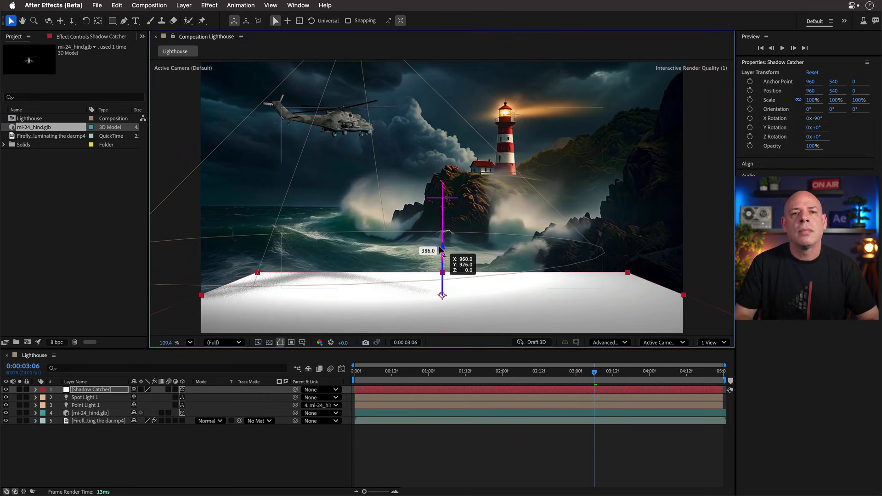
pyautogui.moveTo(807, 104); pyautogui.dragTo(852, 100)
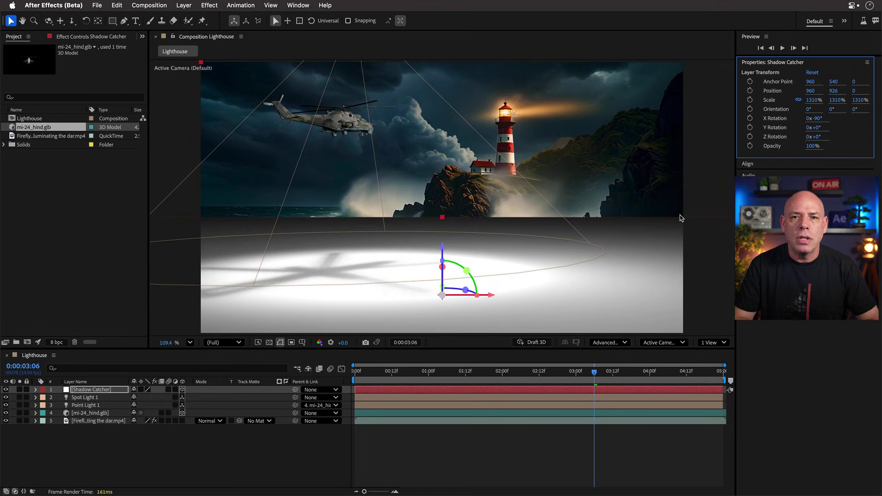
pyautogui.moveTo(597, 376); pyautogui.dragTo(700, 362)
pyautogui.click(596, 366)
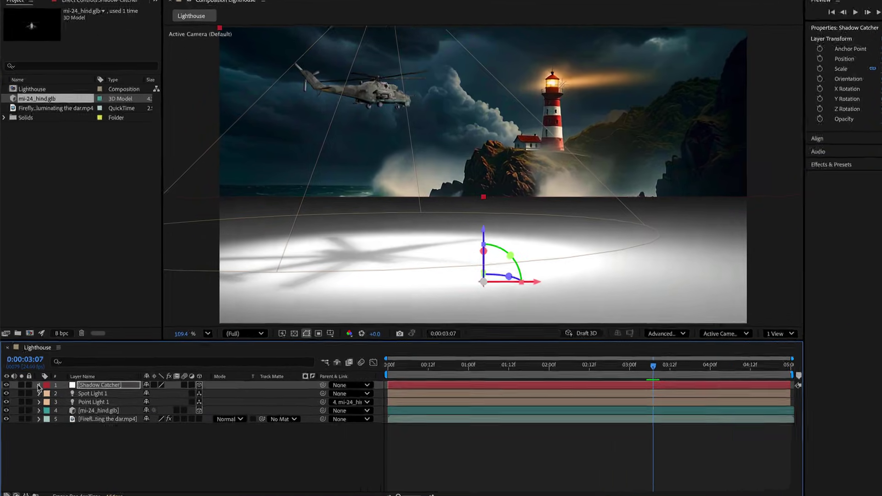
# In the Shadow Catcher's Material Options, set Accepts Shadows to Only
pyautogui.click(36, 389)
pyautogui.click(44, 414)
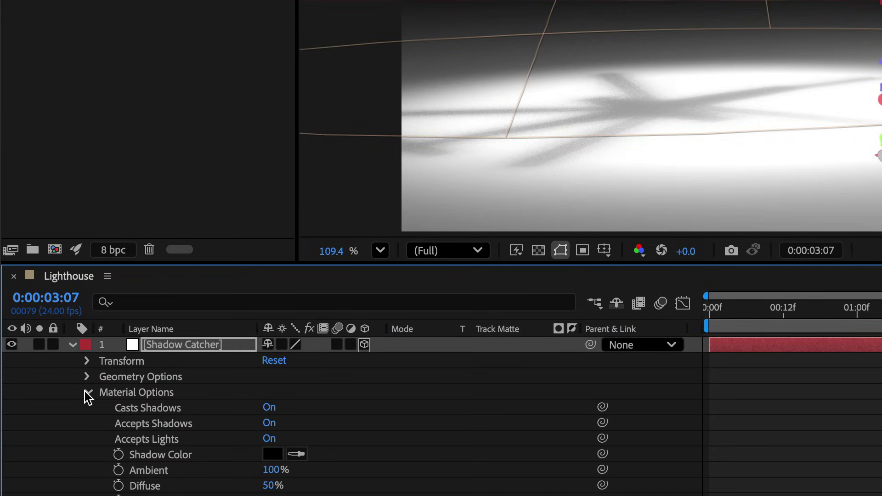
pyautogui.click(269, 424)
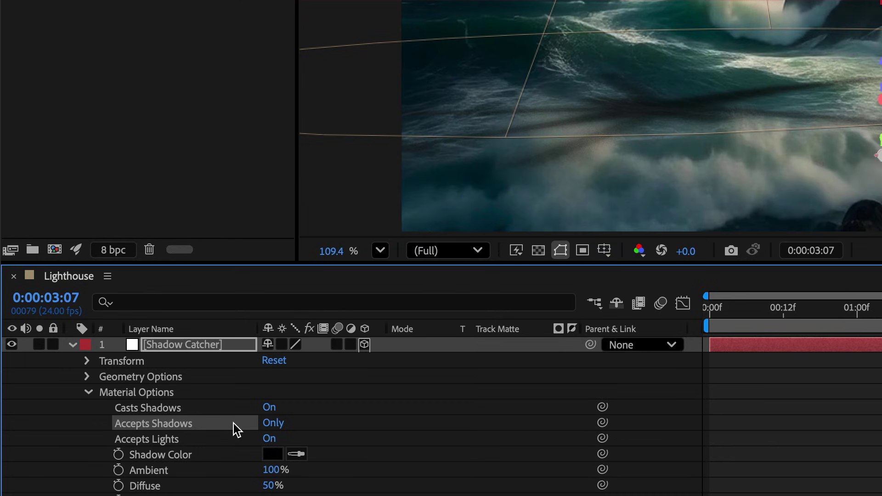
# Preview the full animation with the helicopter's lighting and its shadow on the water
pyautogui.press('space')
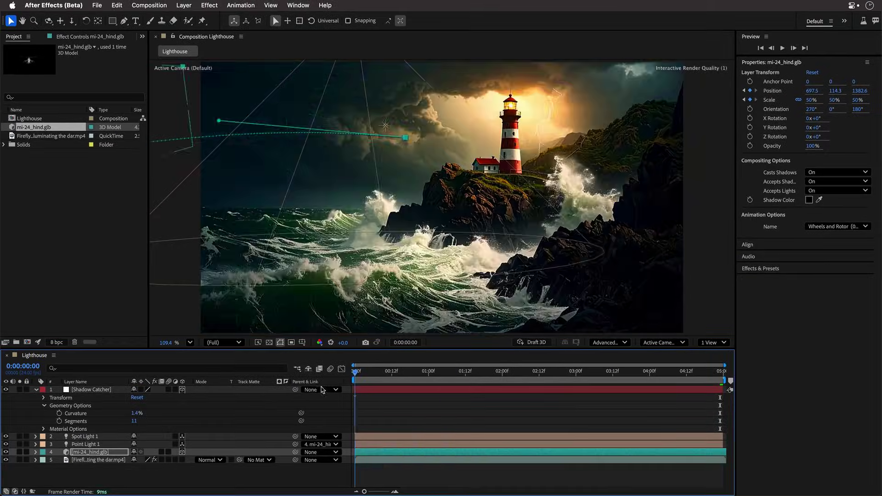
pyautogui.press('space')
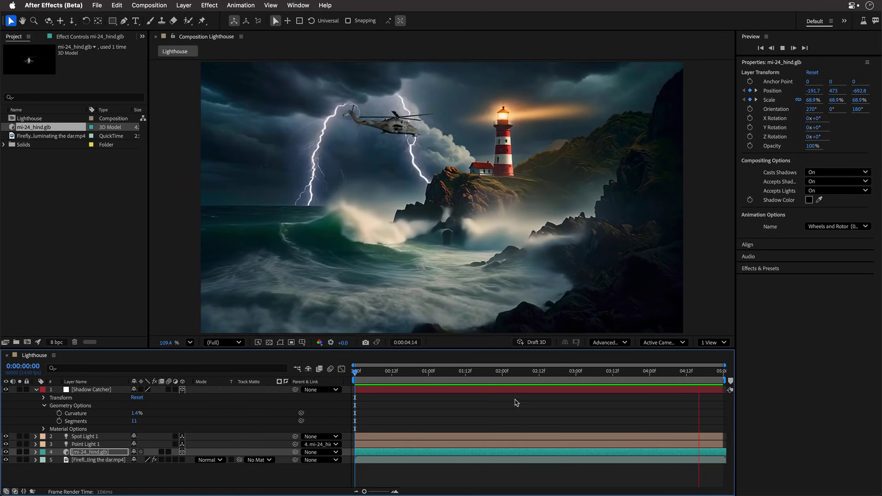
pyautogui.press('space')
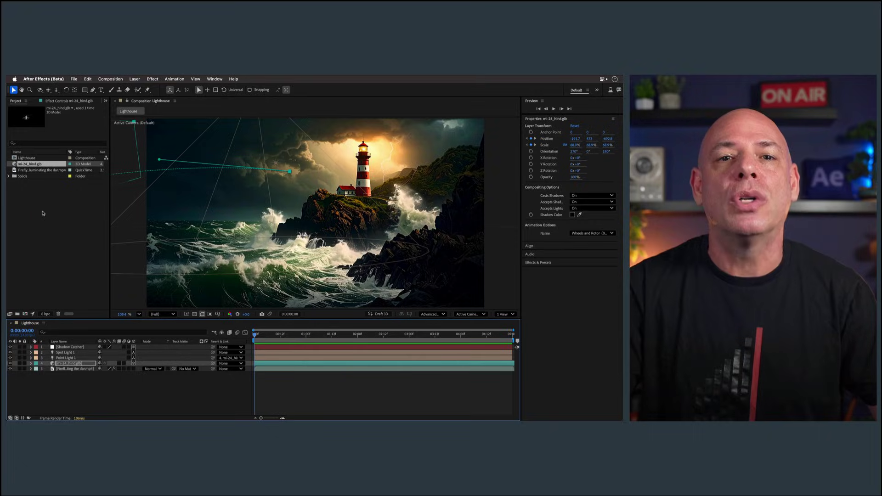
pyautogui.click(42, 210)
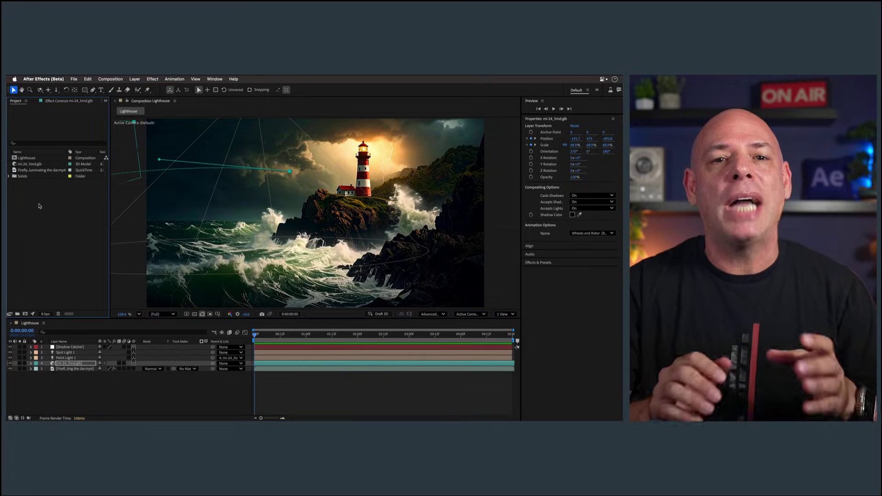
# Import Birds.aep, add its Birds composition above the other layers in Lighthouse, and delete the leftover import folder
pyautogui.doubleClick(40, 204)
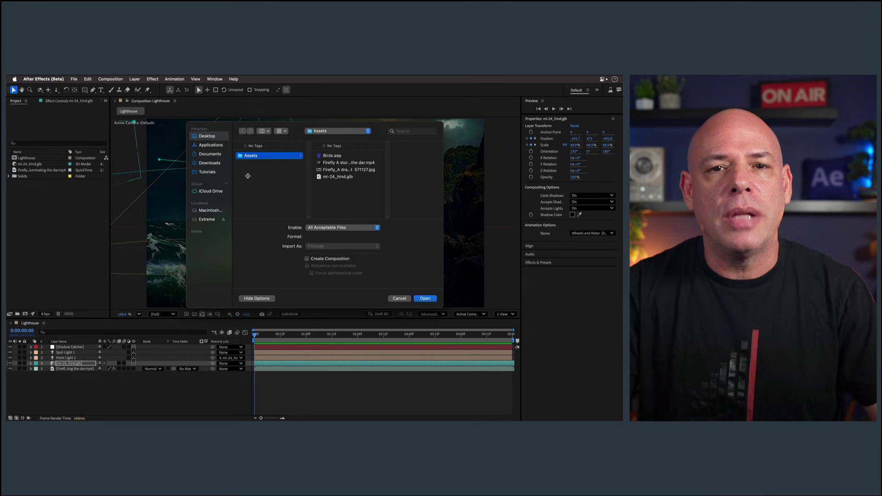
pyautogui.click(318, 155)
pyautogui.click(425, 298)
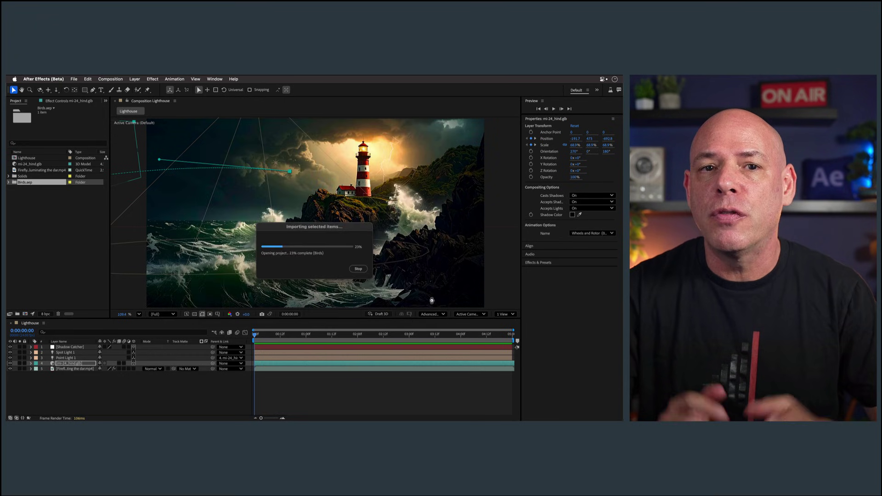
pyautogui.moveTo(22, 188); pyautogui.dragTo(59, 345)
pyautogui.click(23, 188)
pyautogui.press('Delete')
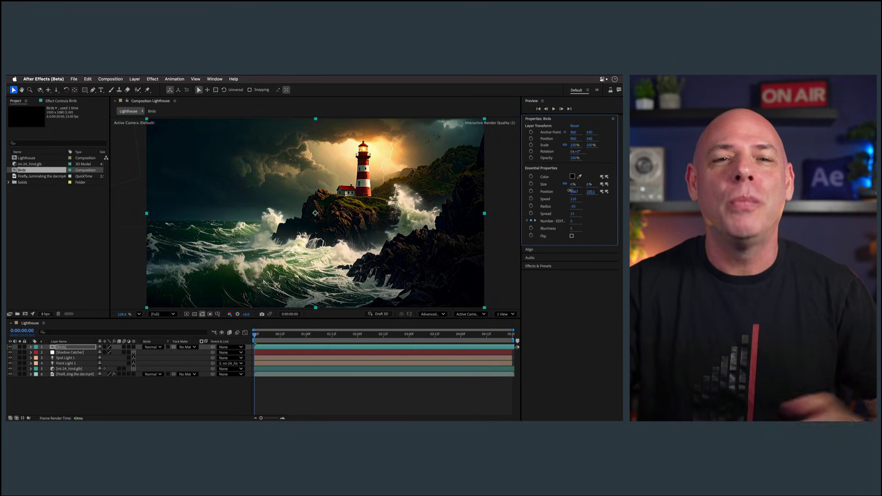
# Scrub through and play the composition to check the birds flying near the lighthouse
pyautogui.moveTo(255, 336); pyautogui.dragTo(496, 326)
pyautogui.moveTo(702, 361); pyautogui.dragTo(330, 367)
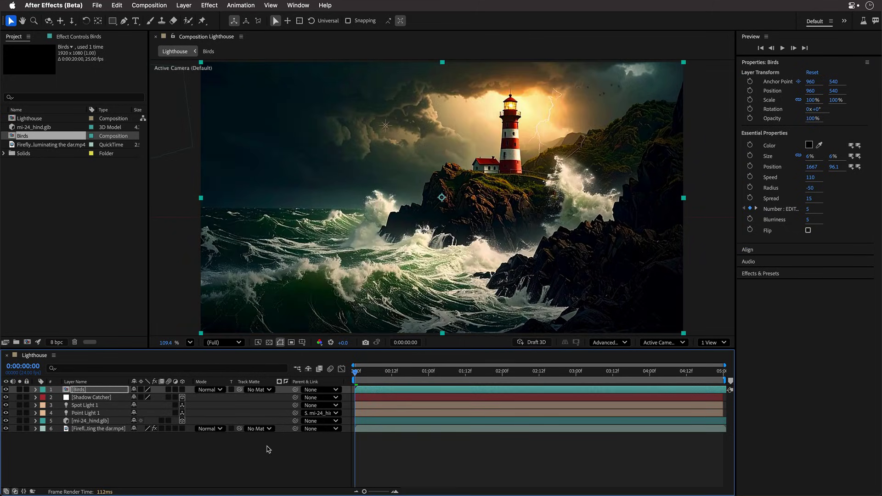
pyautogui.press('space')
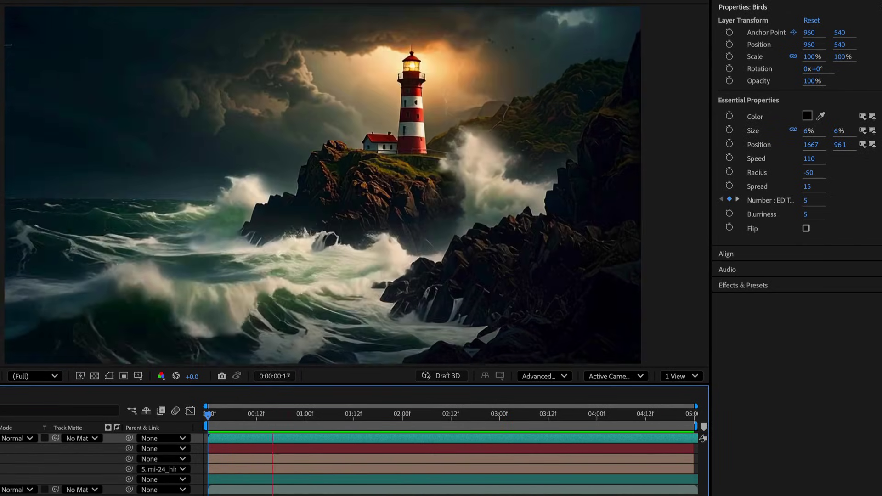
pyautogui.moveTo(225, 415); pyautogui.dragTo(205, 427)
pyautogui.click(211, 465)
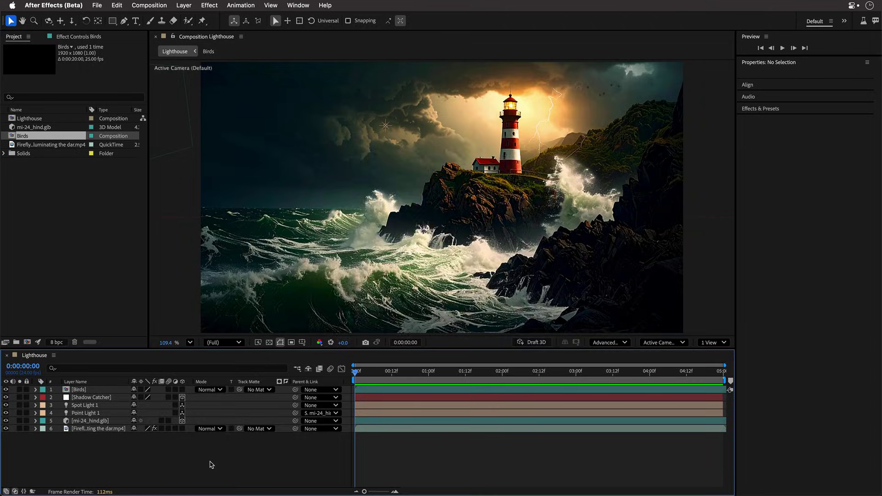
# Create a 1920 x 1080 white solid named Rain and apply CC Rainfall with Composite With Original turned off
pyautogui.press('super+y')
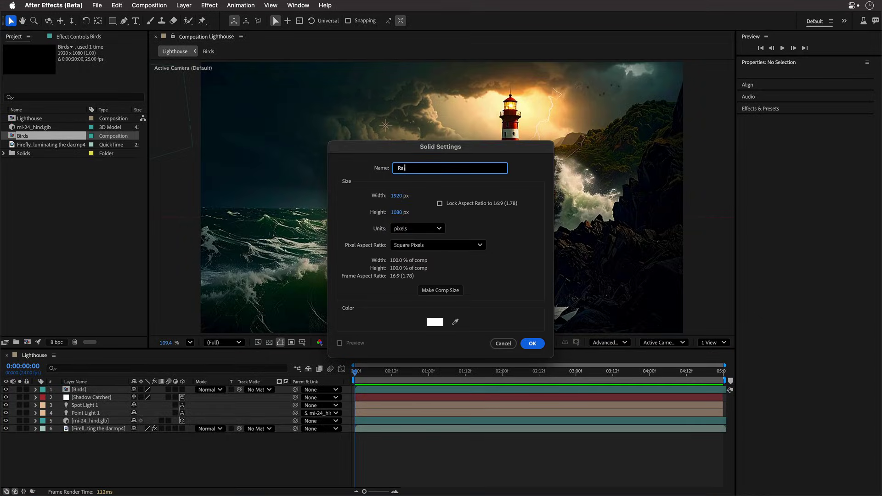
pyautogui.press('Return')
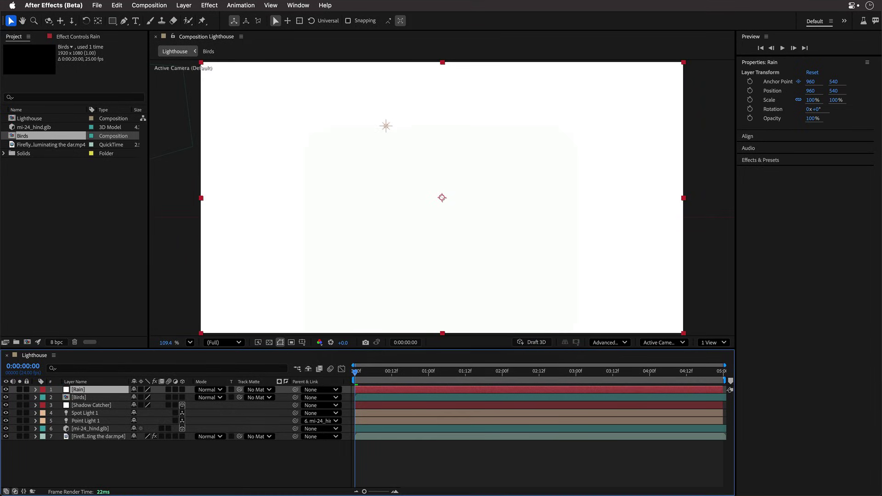
pyautogui.click(215, 8)
pyautogui.moveTo(238, 265)
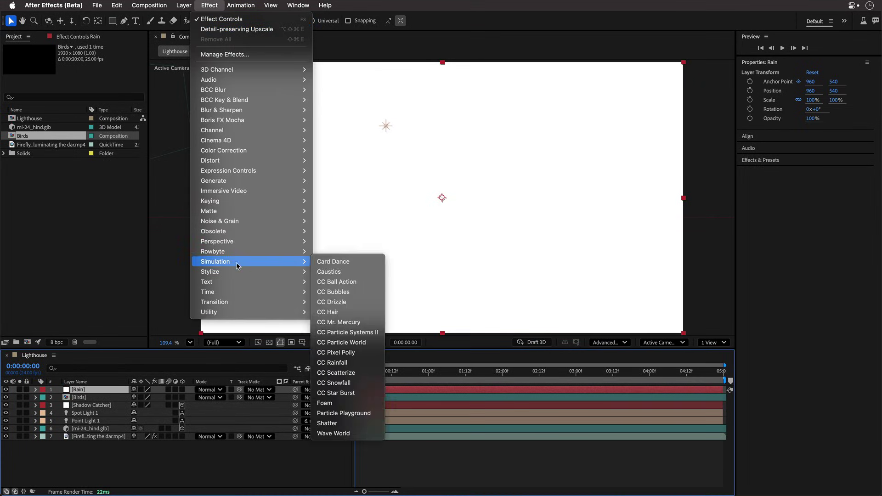
pyautogui.click(332, 363)
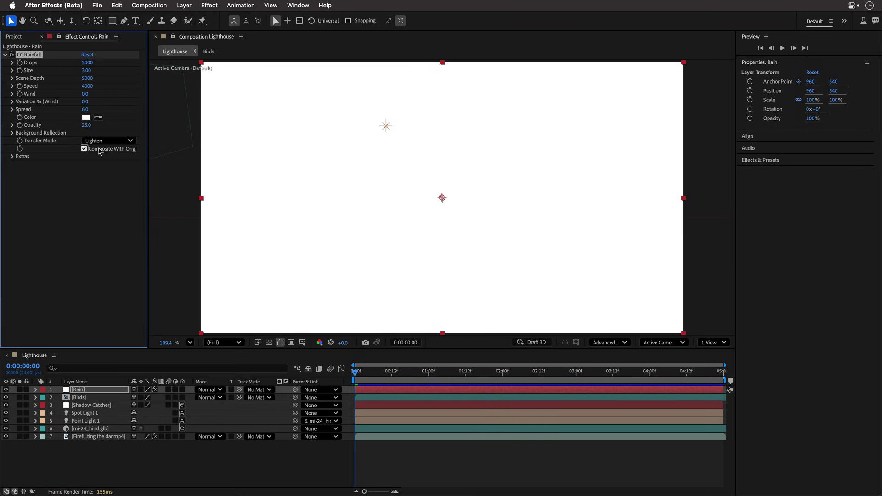
pyautogui.click(84, 149)
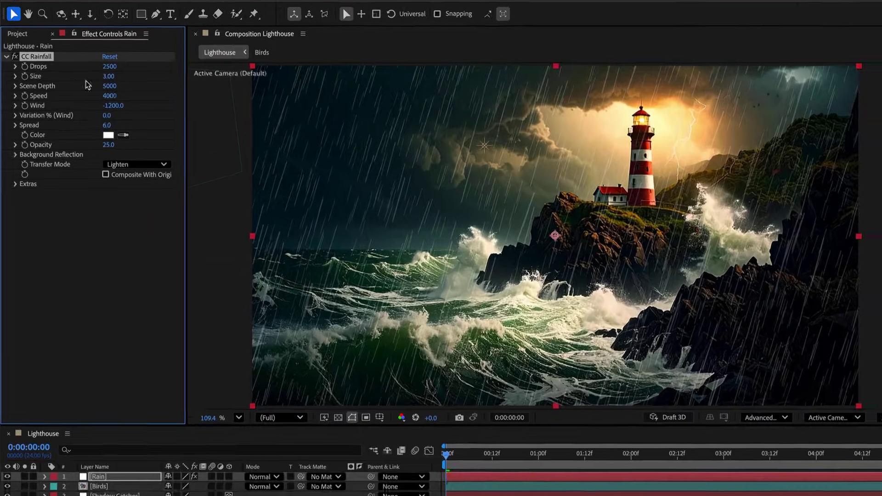
# Set CC Rainfall to Size 2, Scene Depth 10000, Speed 2000, Wind -1200 and Opacity 15, previewing the rain
pyautogui.press('space')
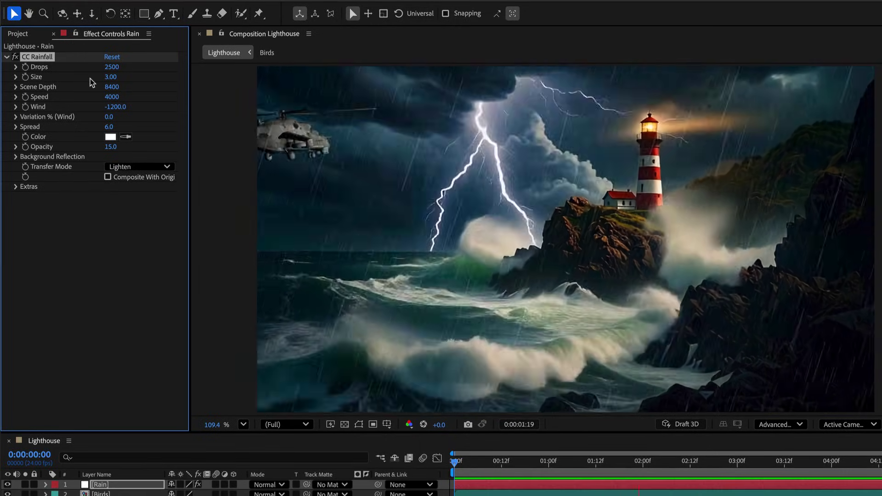
pyautogui.press('space')
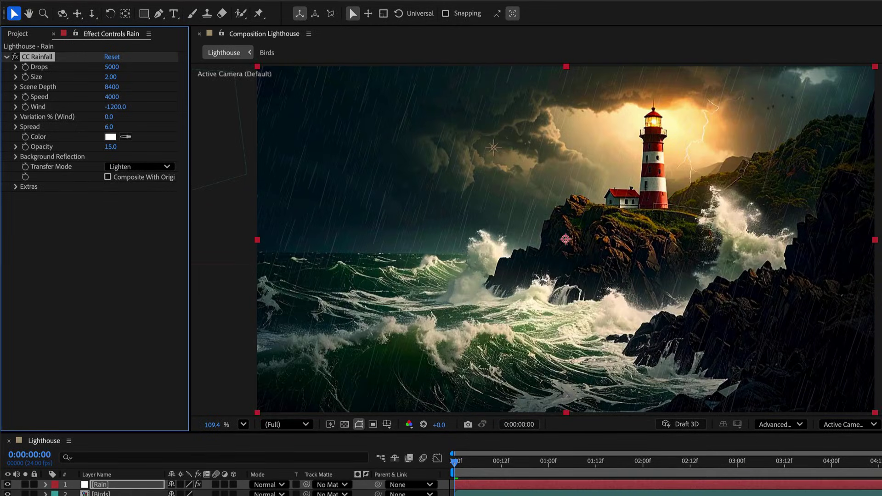
pyautogui.click(110, 87)
pyautogui.write('10000')
pyautogui.press('Return')
pyautogui.click(112, 97)
pyautogui.write('2000')
pyautogui.press('Return')
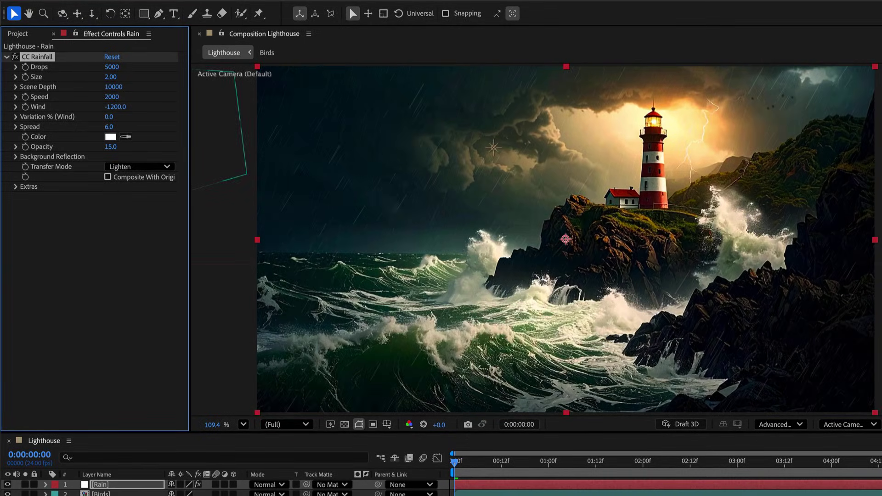
pyautogui.press('space')
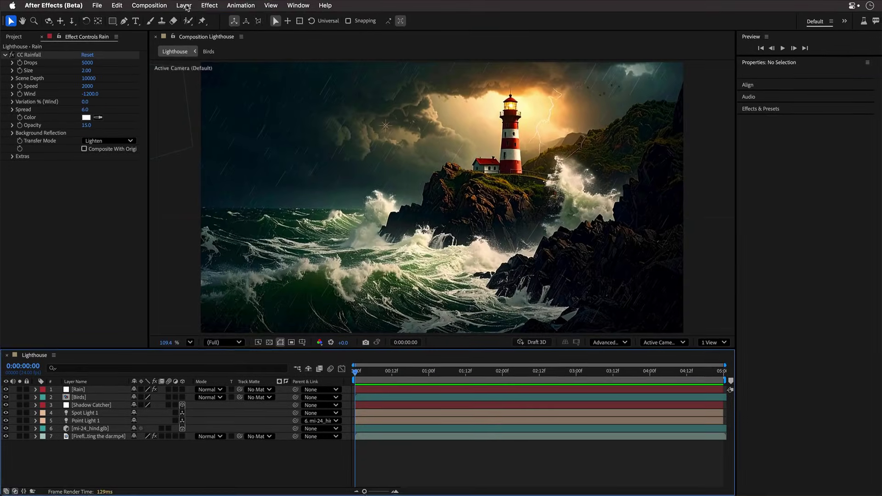
# Add an adjustment layer on top of all layers and apply Lumetri Color to it
pyautogui.click(183, 5)
pyautogui.moveTo(186, 19)
pyautogui.click(306, 79)
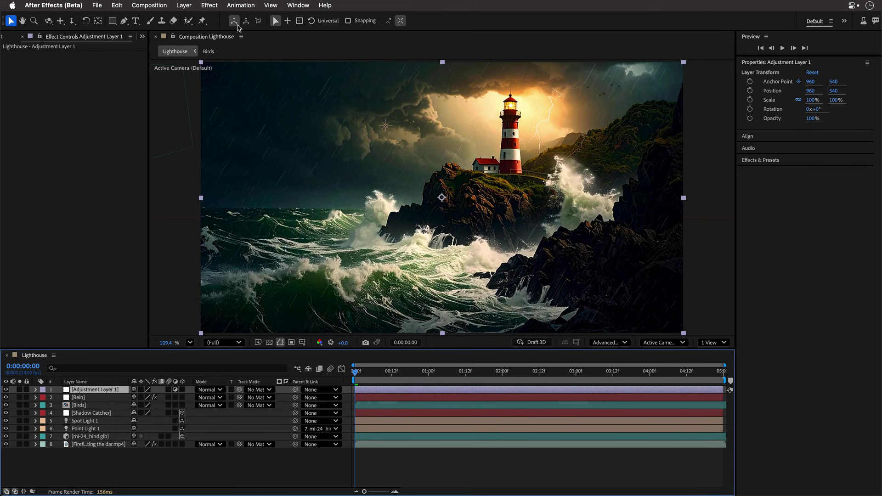
pyautogui.click(202, 4)
pyautogui.moveTo(229, 150)
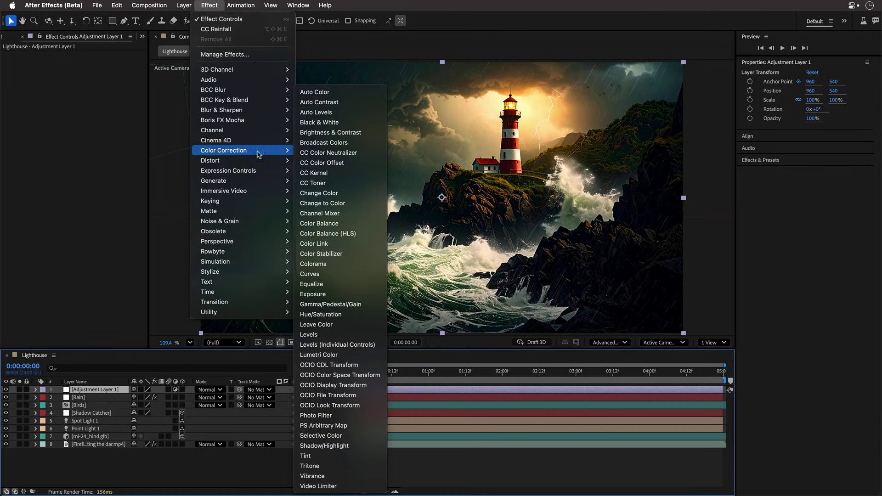
pyautogui.click(319, 355)
# Set the Lumetri Creative look to SL BLUE COLD with an Intensity of 50
pyautogui.click(13, 71)
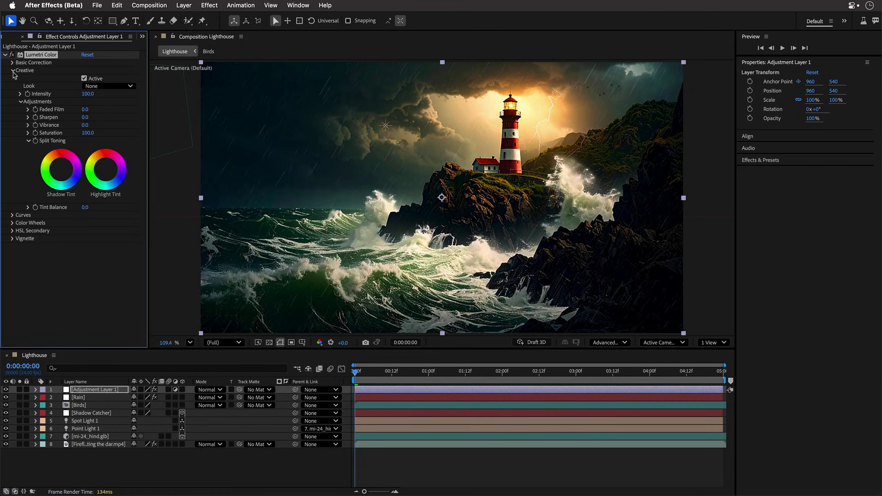
pyautogui.click(114, 88)
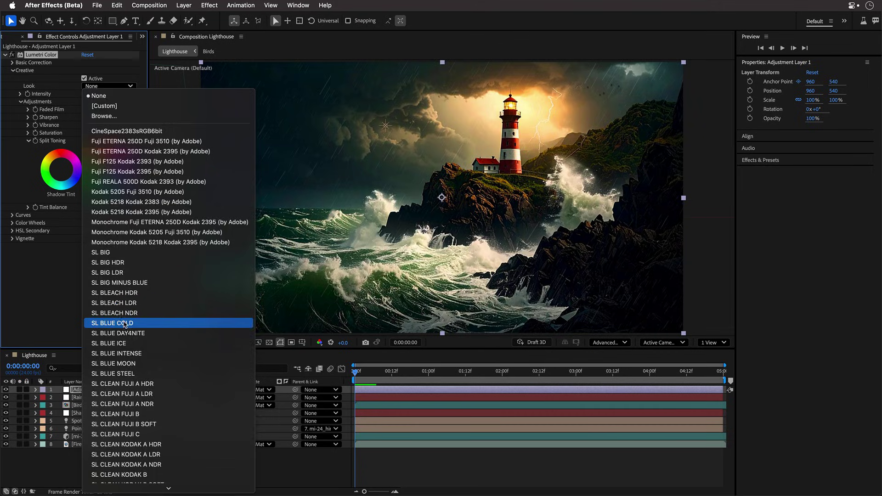
pyautogui.click(179, 322)
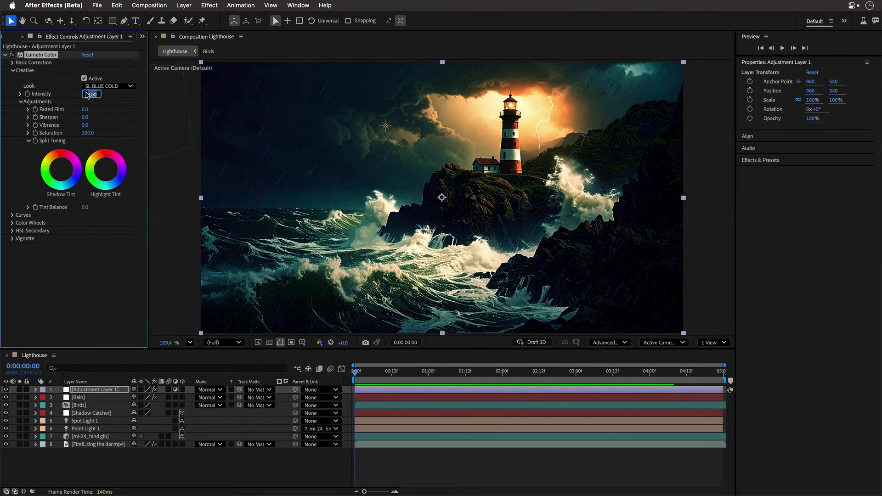
pyautogui.write('50')
pyautogui.press('Return')
# Play the color-graded animation and scrub to 0:00:03:12 to check the look
pyautogui.click(335, 473)
pyautogui.press('space')
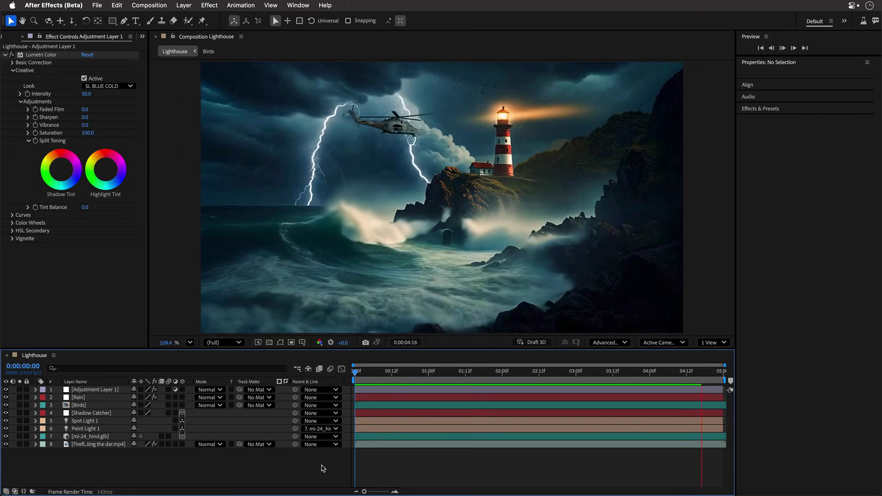
pyautogui.moveTo(411, 374); pyautogui.dragTo(615, 371)
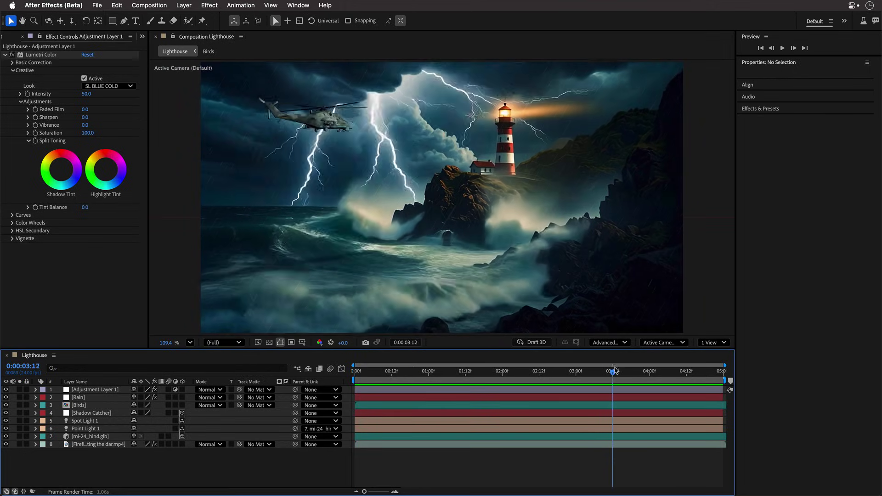
# Review the Shadow Catcher and Spot Light 1 layers, and play the full composition from the start
pyautogui.click(96, 411)
pyautogui.click(88, 421)
pyautogui.press('Home')
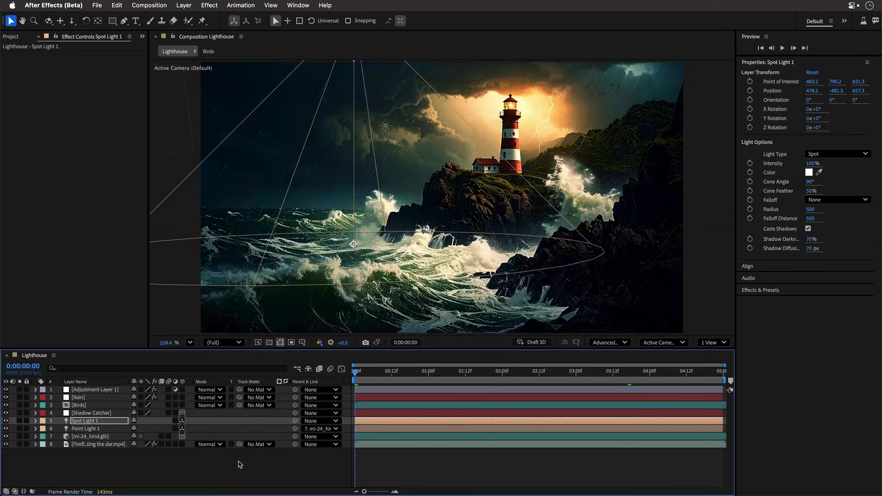
pyautogui.click(226, 473)
pyautogui.press('space')
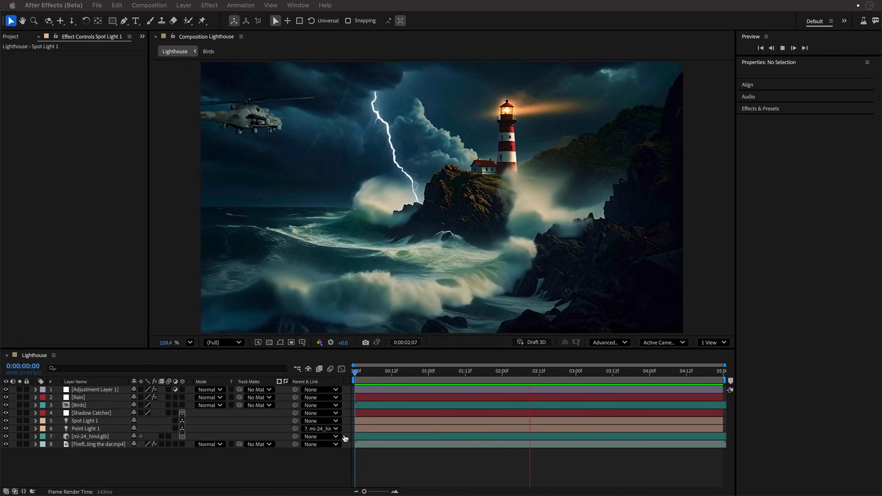
pyautogui.click(345, 438)
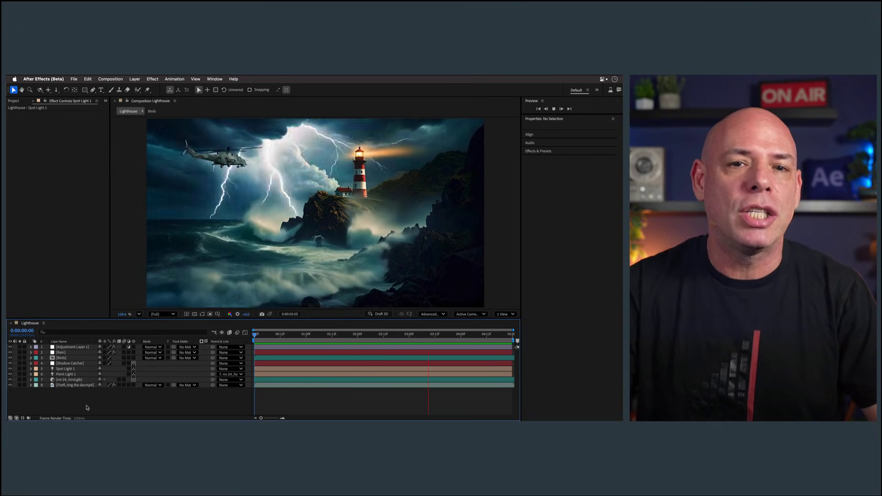
pyautogui.press('space')
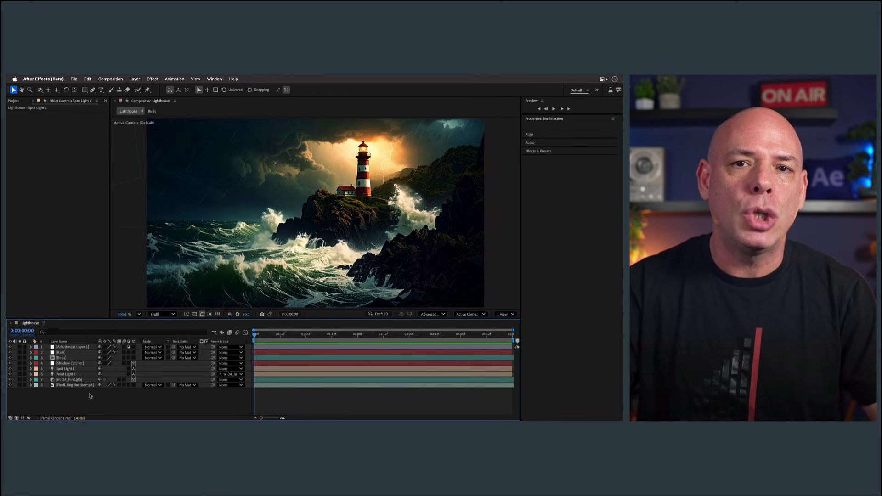
# Add the Lighthouse composition to the render queue, with H.264 output to Lighthouse.mp4 in the Assets folder
pyautogui.click(110, 79)
pyautogui.click(120, 130)
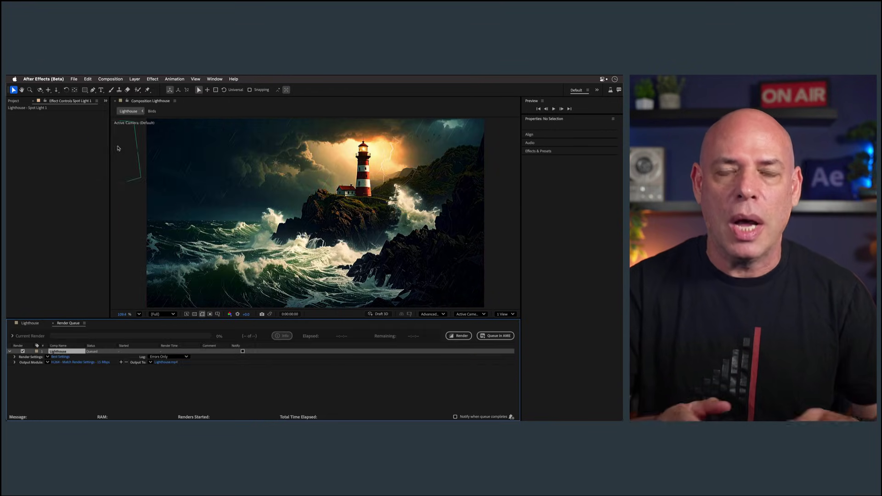
pyautogui.click(165, 362)
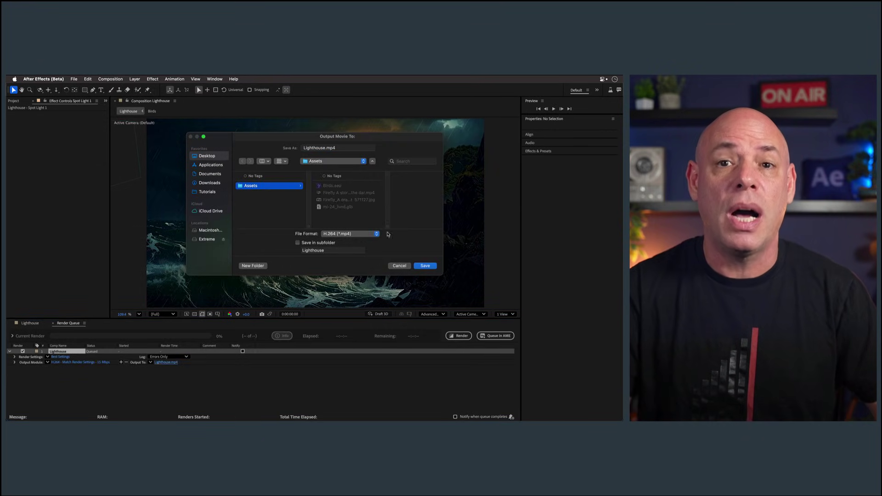
pyautogui.press('Return')
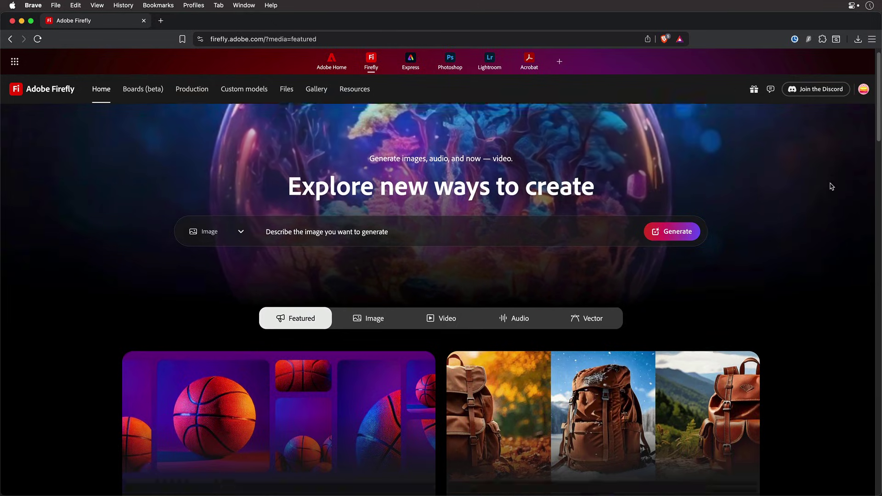
# In Adobe Firefly in the browser, open Text to sound effects (beta) and upload Lighthouse.mp4
pyautogui.scroll(-10, 828, 185)
pyautogui.scroll(-3, 832, 186)
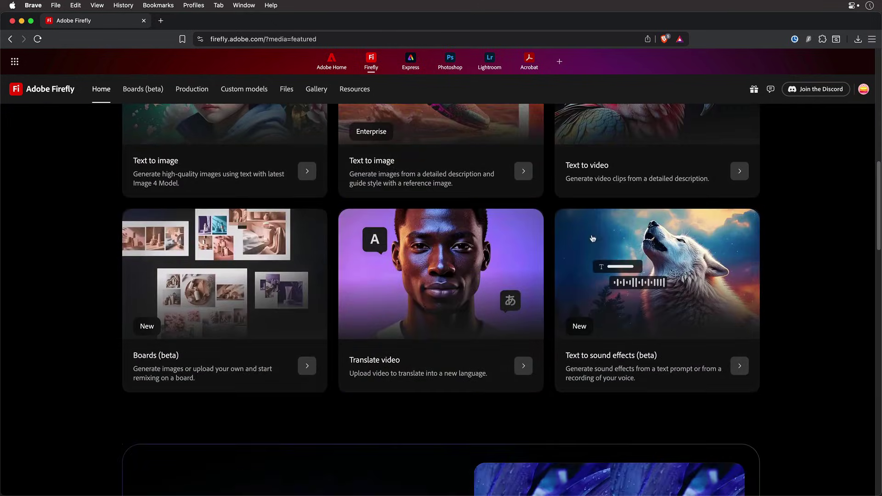
pyautogui.click(592, 271)
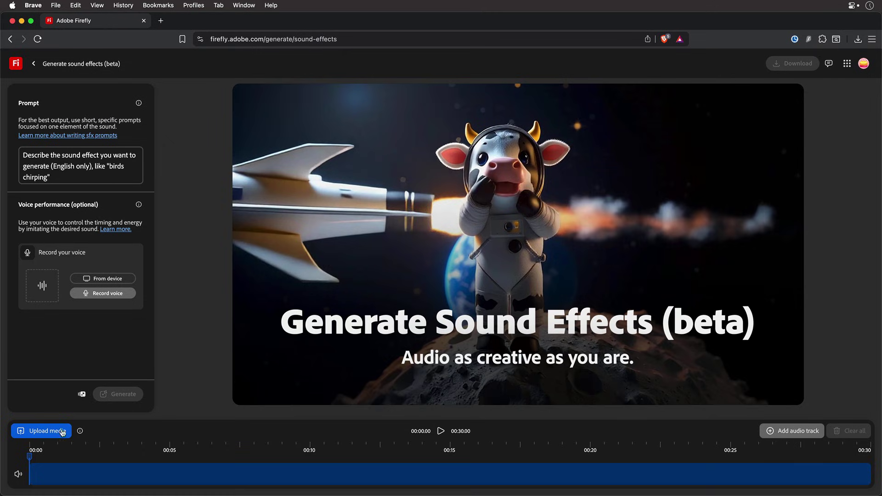
pyautogui.click(42, 431)
pyautogui.click(483, 254)
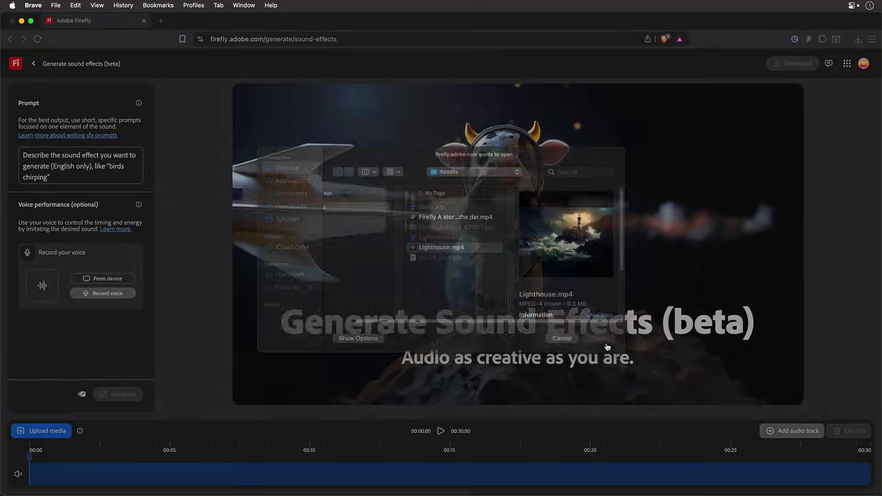
pyautogui.click(599, 342)
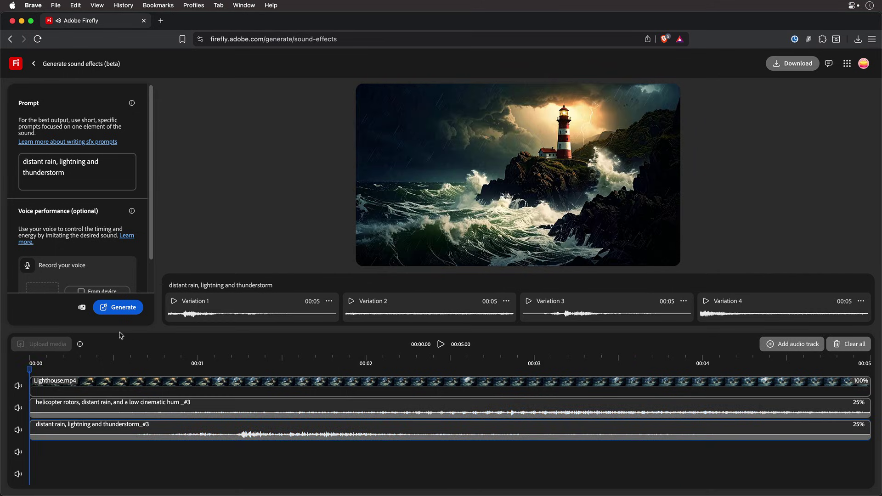
# Download the Firefly video with its generated sound effects to Assets and import it into the After Effects project
pyautogui.click(793, 65)
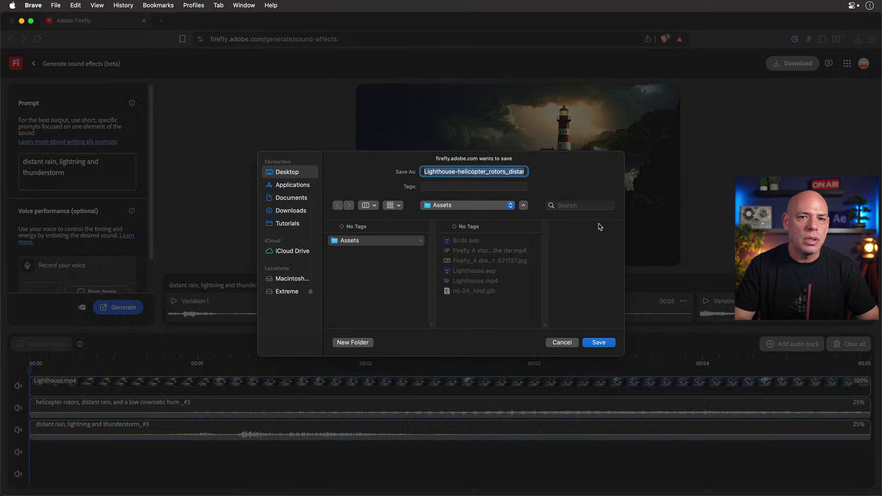
pyautogui.click(599, 341)
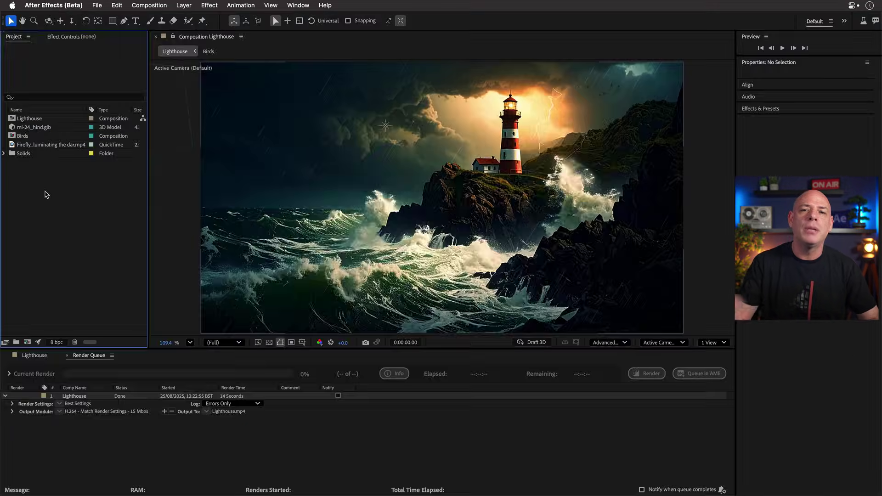
pyautogui.press('super+i')
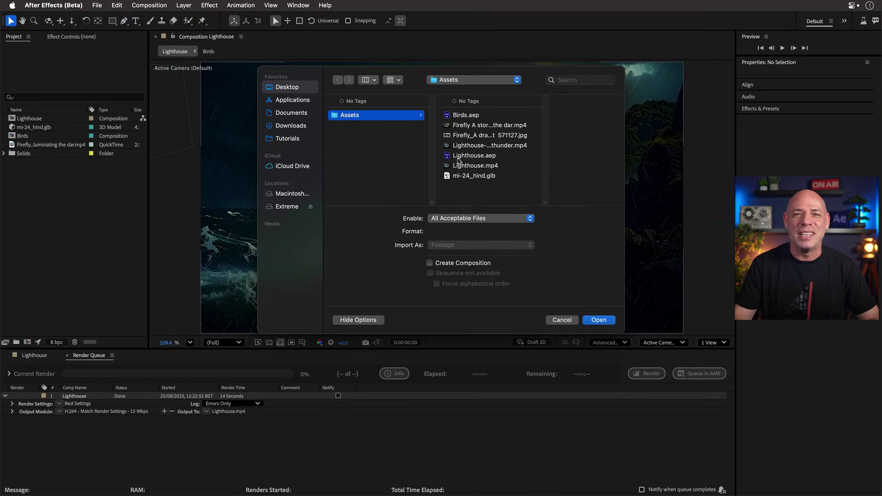
pyautogui.click(596, 318)
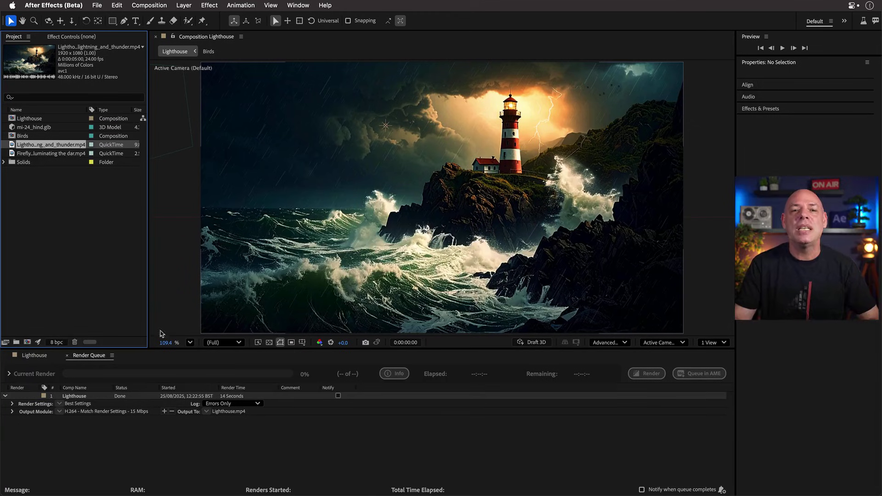
# Place the imported sound-effects video at the bottom of the Lighthouse layer stack and preview the composition in a maximized view
pyautogui.click(65, 355)
pyautogui.moveTo(51, 144); pyautogui.dragTo(13, 390)
pyautogui.moveTo(94, 390); pyautogui.dragTo(105, 455)
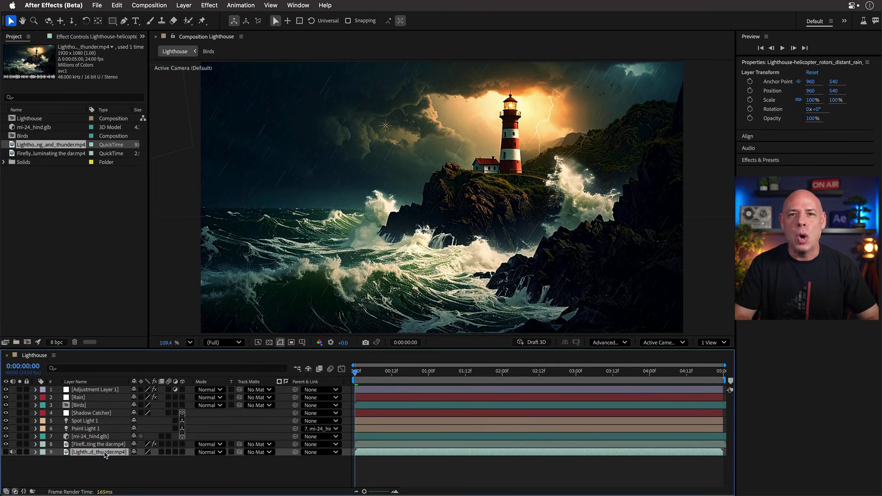
pyautogui.press('`')
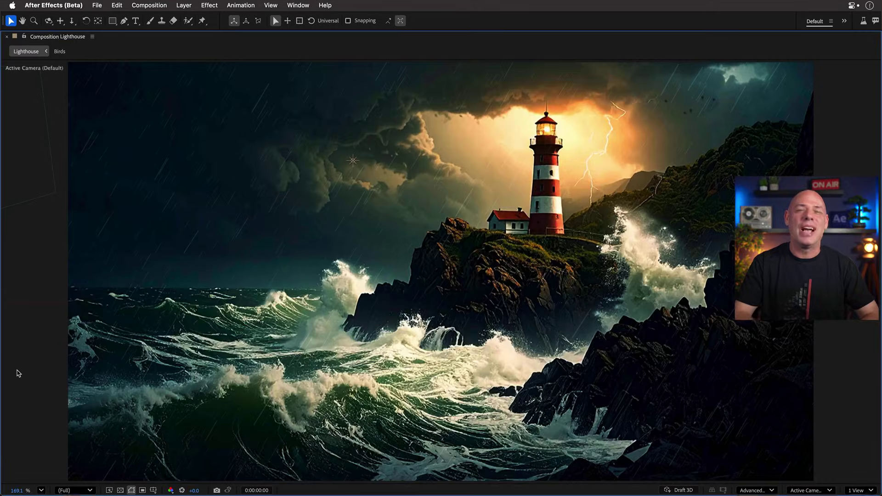
pyautogui.press('space')
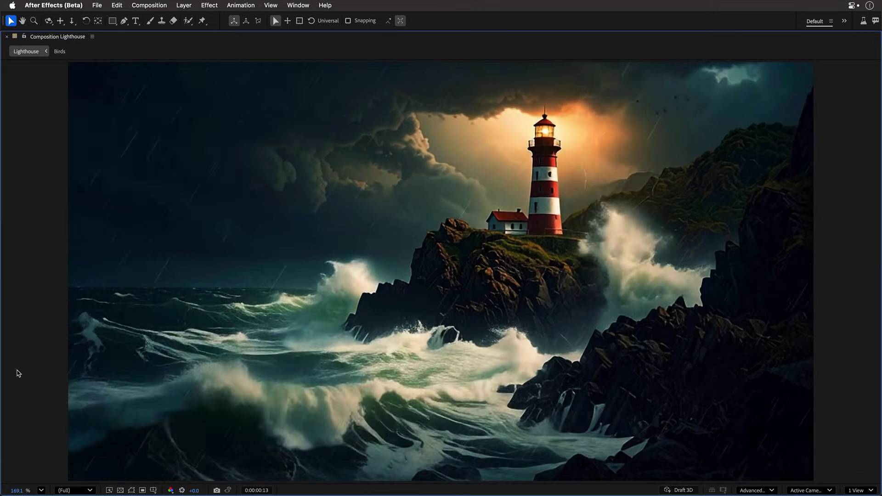